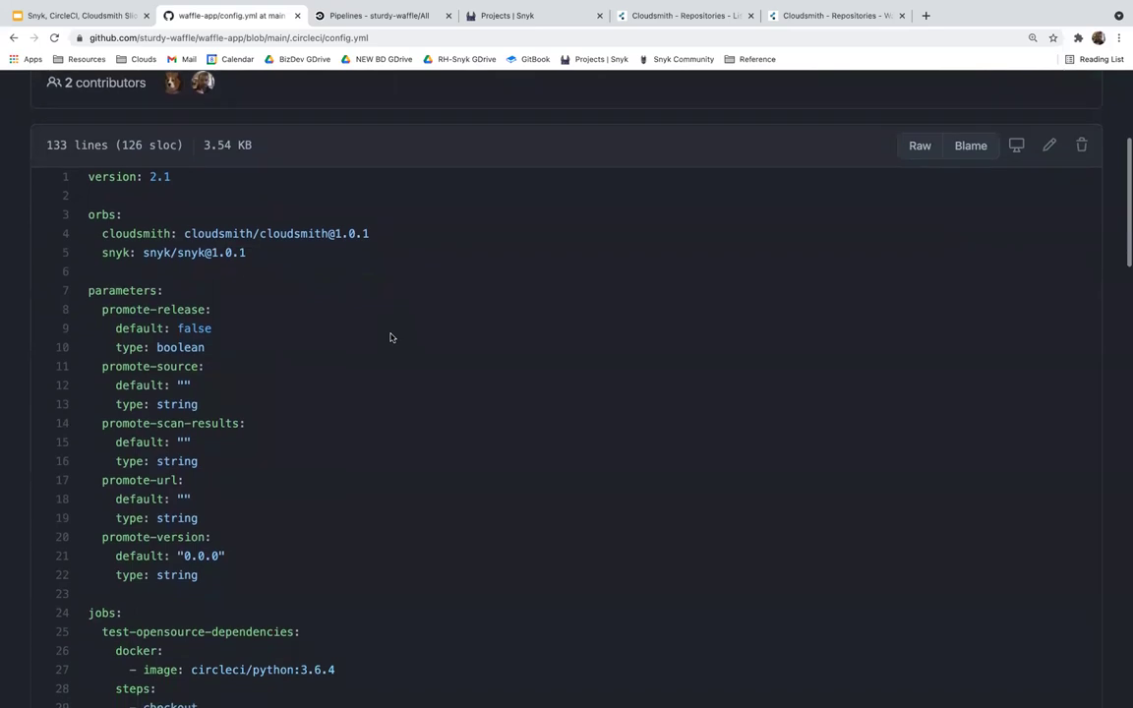
Read through config.yml from the orbs and parameters to the jobs section and highlight the test-opensource-dependencies job definition
scroll(391, 337, down, 1)
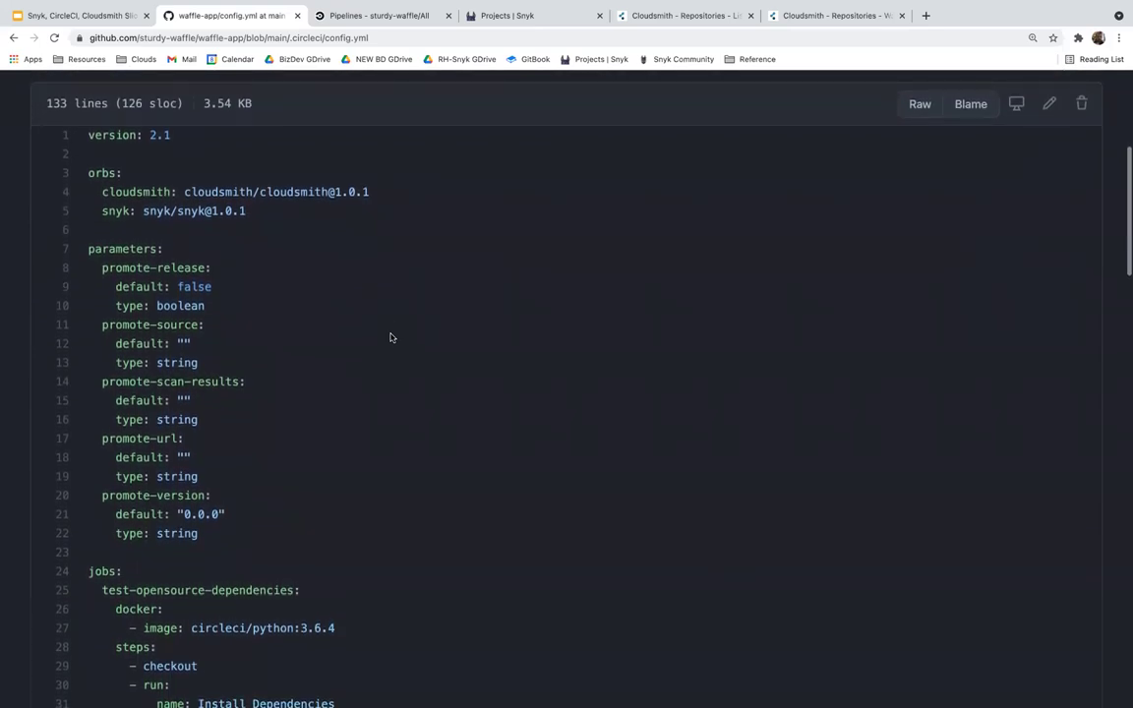
scroll(390, 337, down, 2)
scroll(390, 338, down, 2)
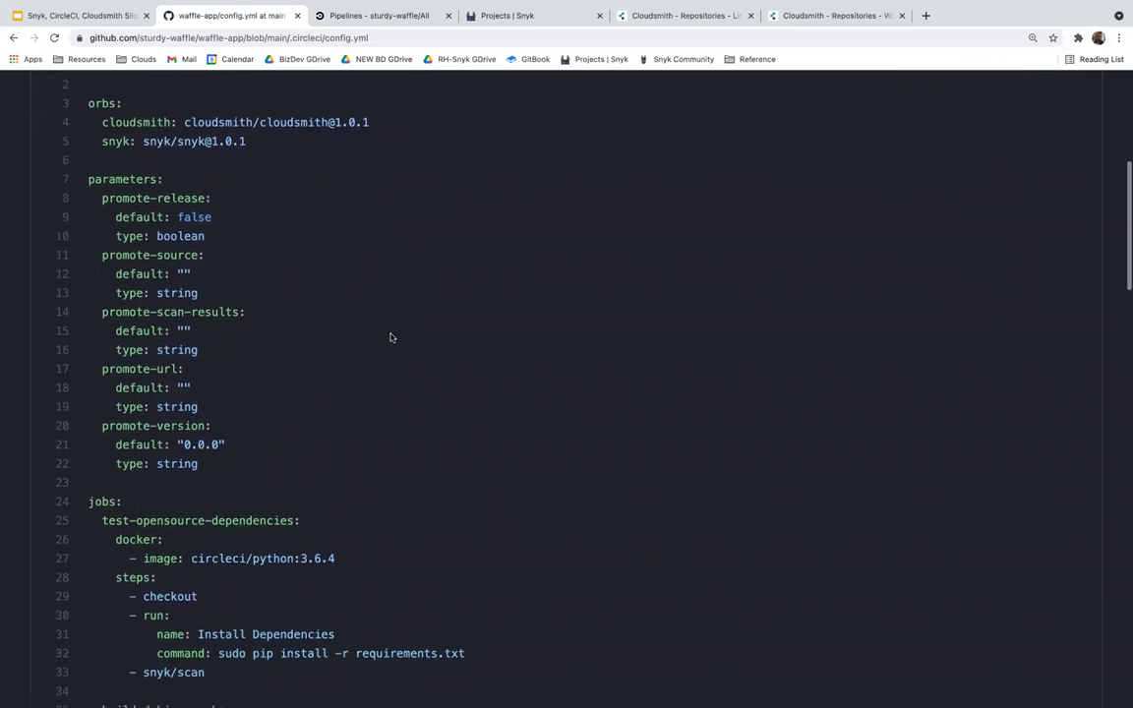
scroll(390, 337, down, 4)
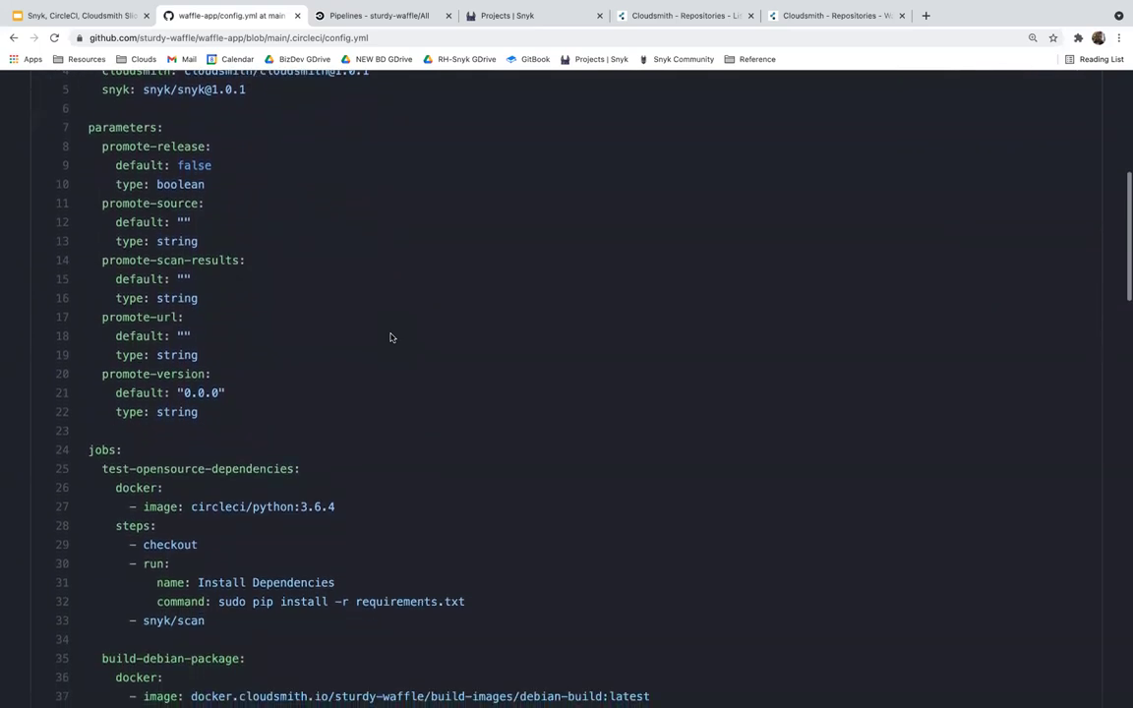
scroll(390, 337, down, 4)
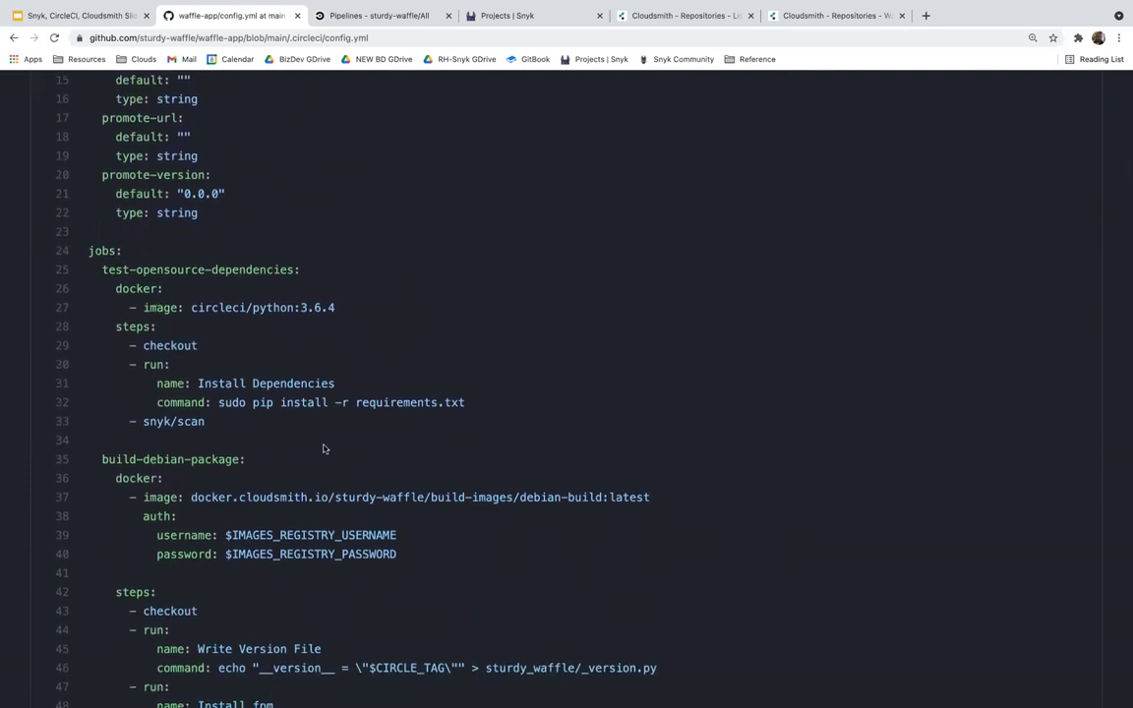
scroll(323, 442, down, 3)
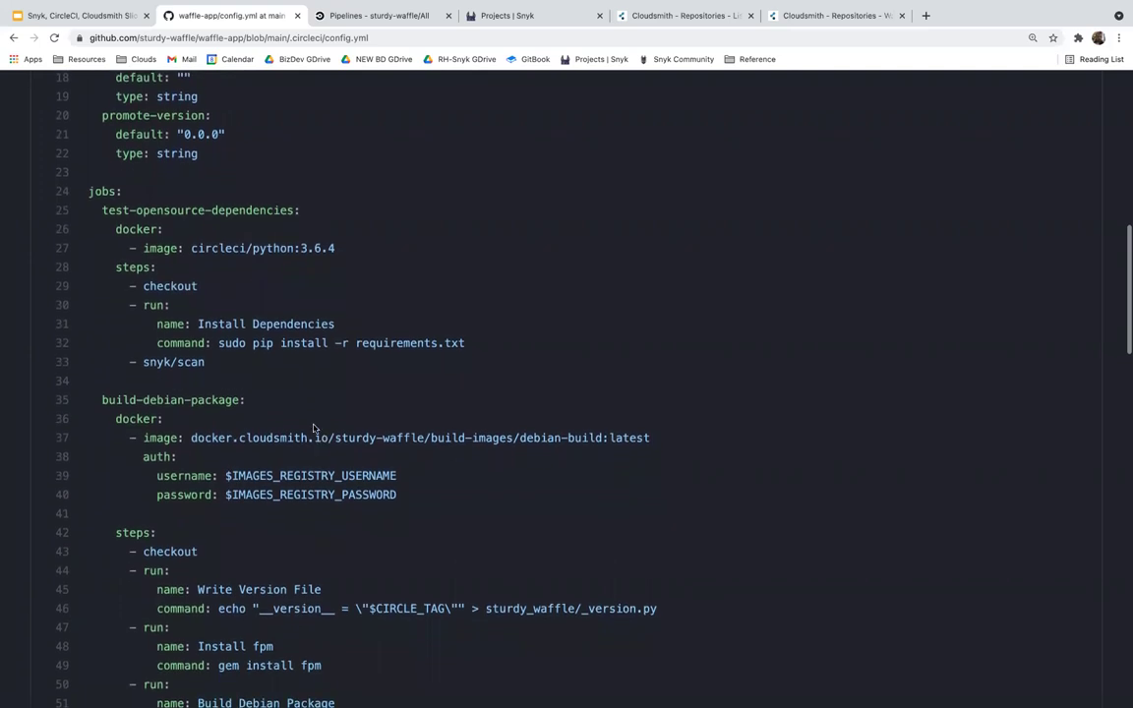
drag(90, 193, 256, 359)
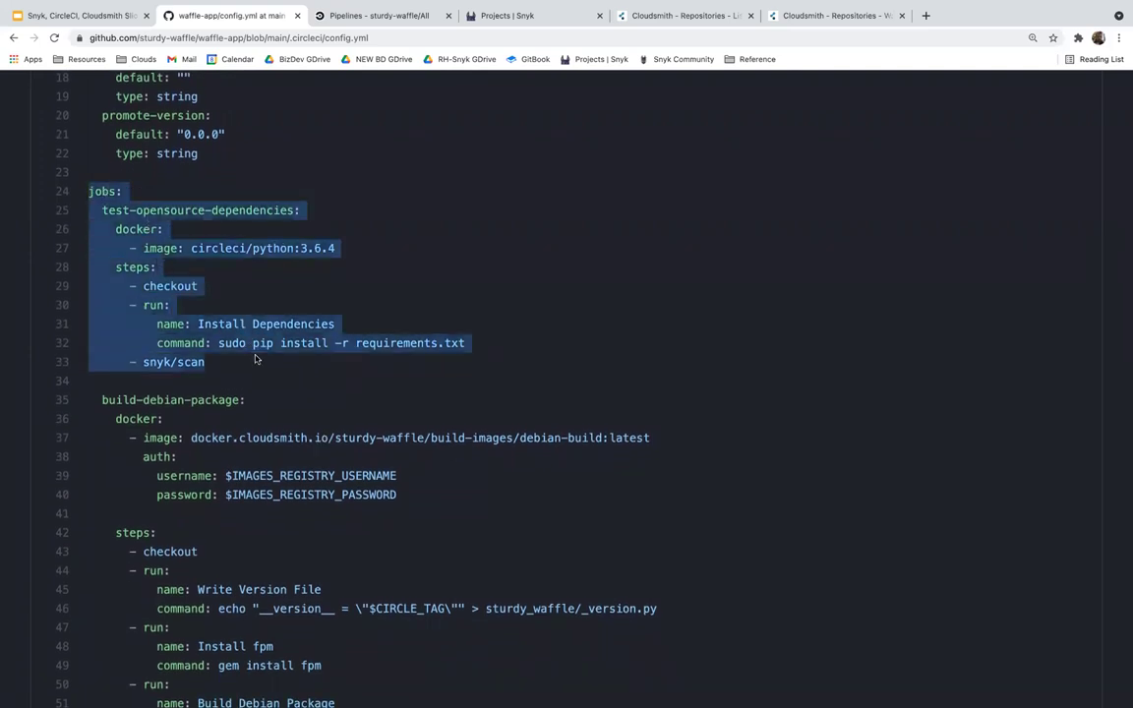
Go back to the start of config.yml and highlight the orbs block with the cloudsmith and snyk entries
scroll(254, 359, up, 15)
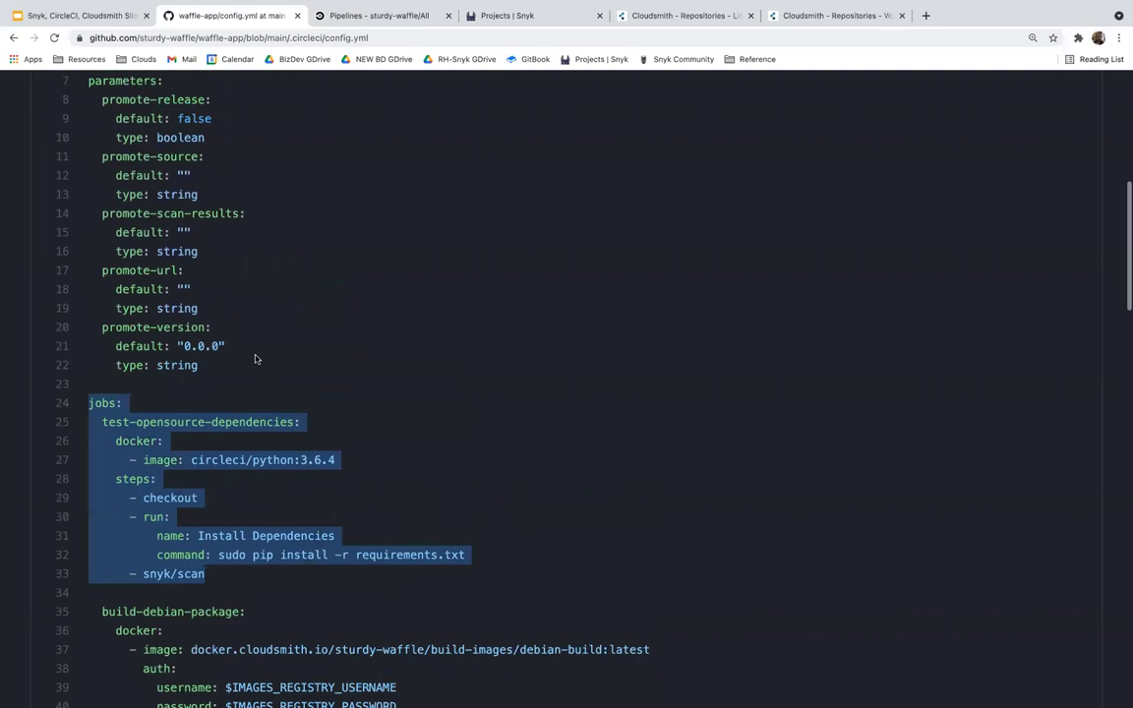
scroll(254, 359, up, 1)
drag(84, 148, 233, 203)
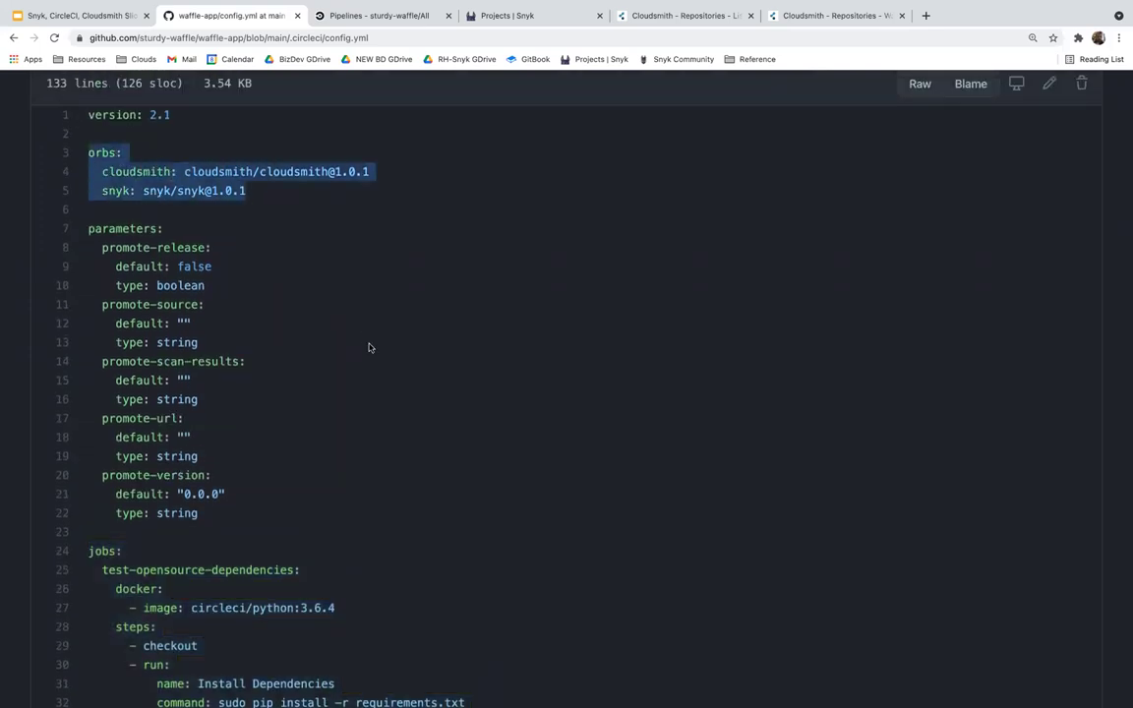
Examine the workflows section of config.yml, highlighting the build-and-release-debian workflow and its first jobs before clearing the selection
scroll(370, 347, down, 8)
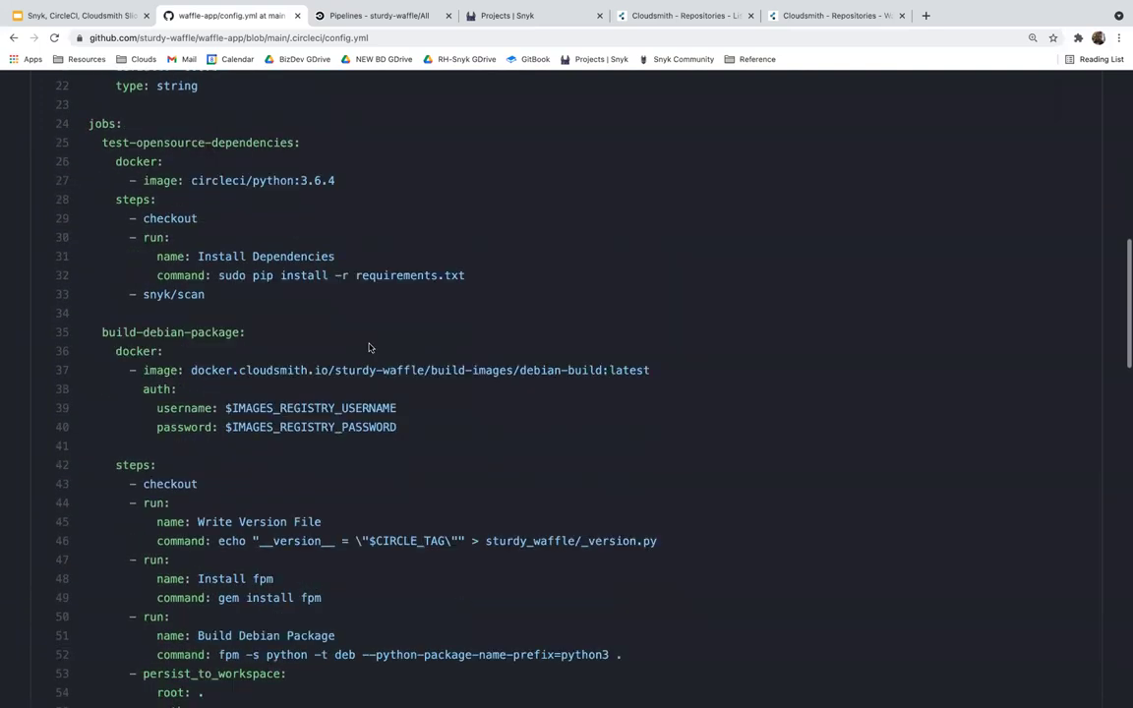
scroll(370, 347, down, 9)
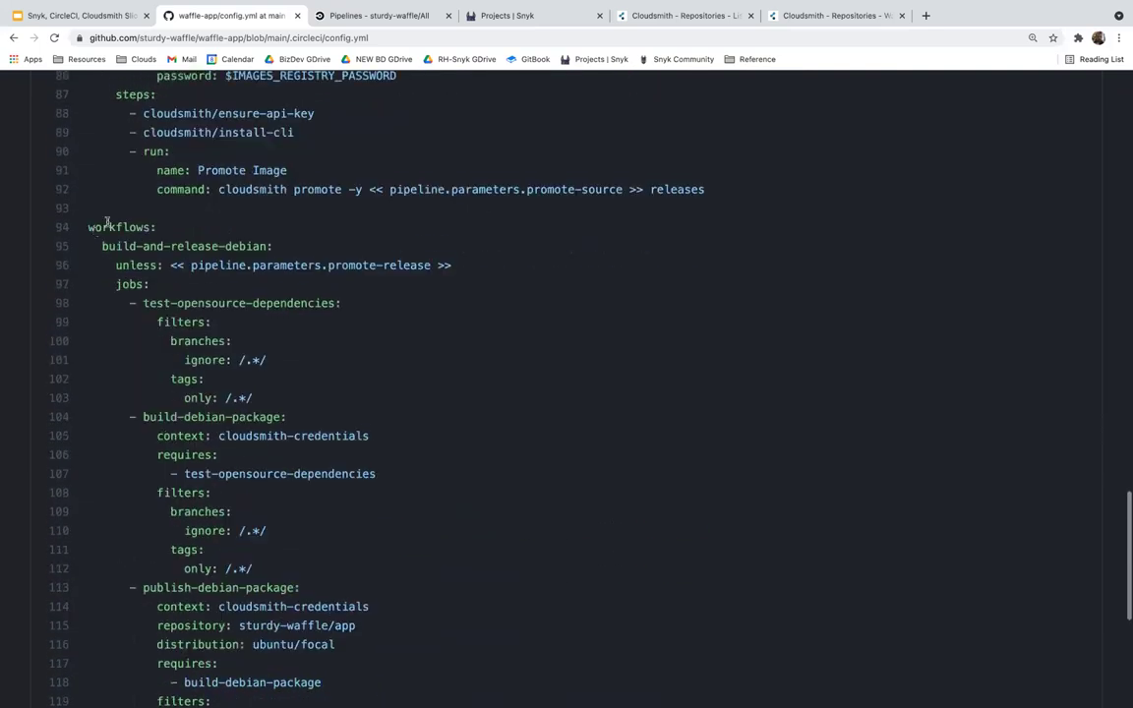
drag(87, 218, 445, 512)
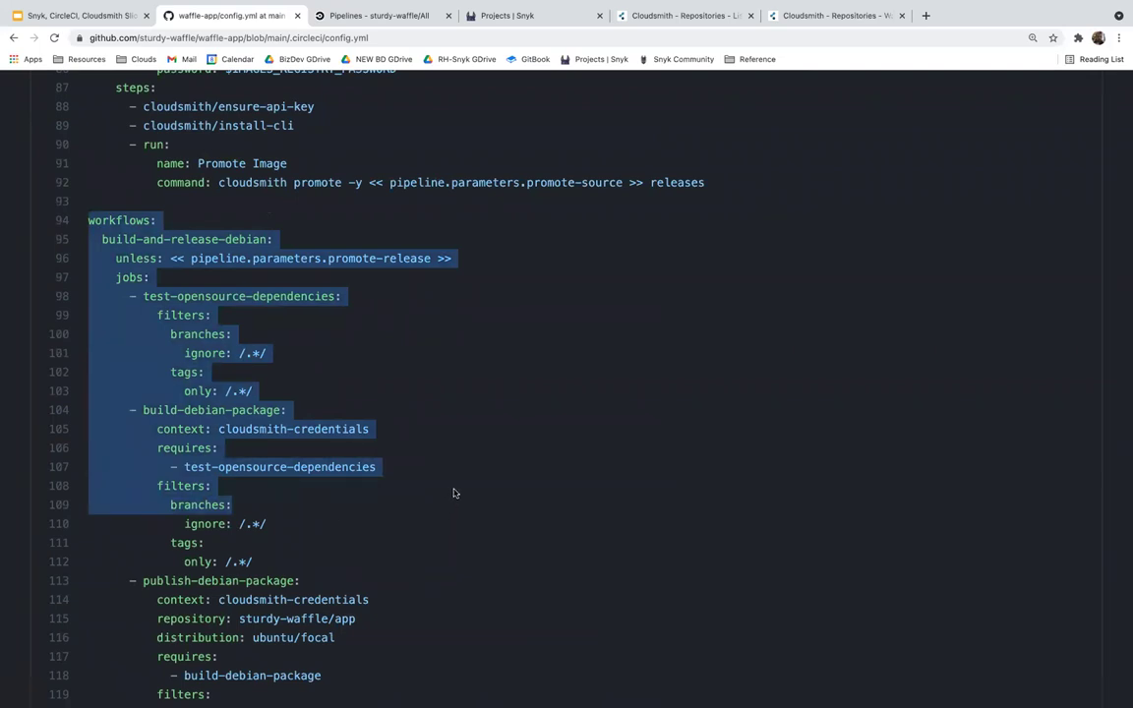
click(455, 492)
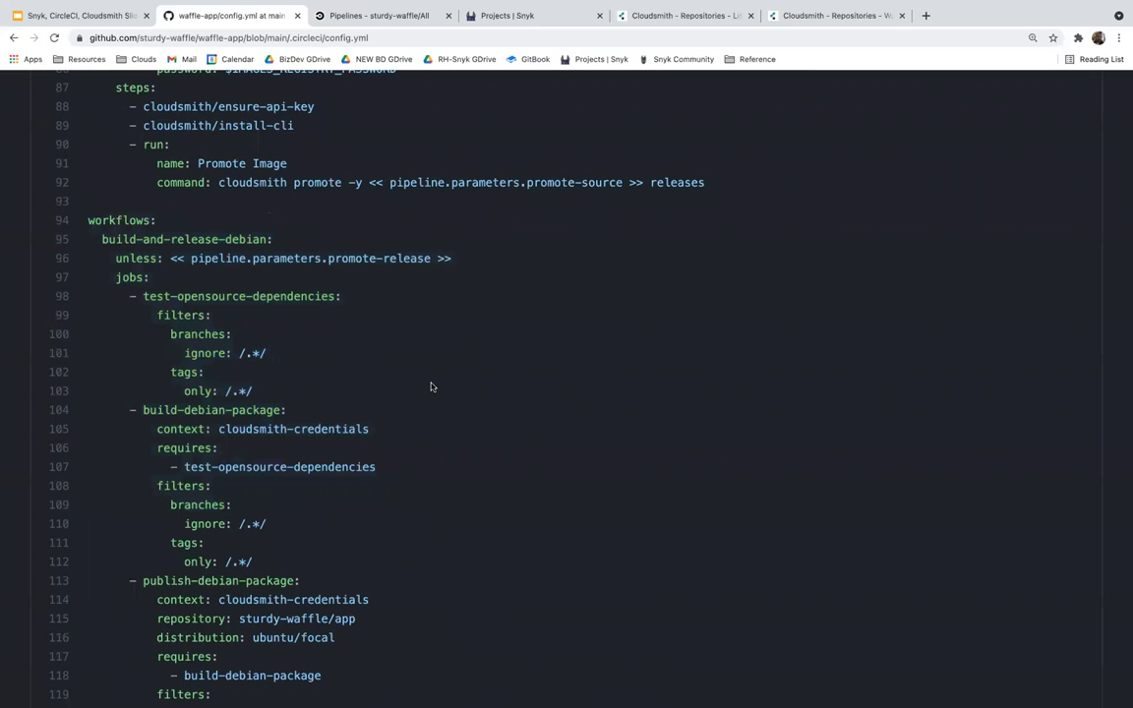
Switch to CircleCI and open the test-opensource-dependencies job in the build-and-release-debian workflow of pipeline waffle-app 36
click(371, 19)
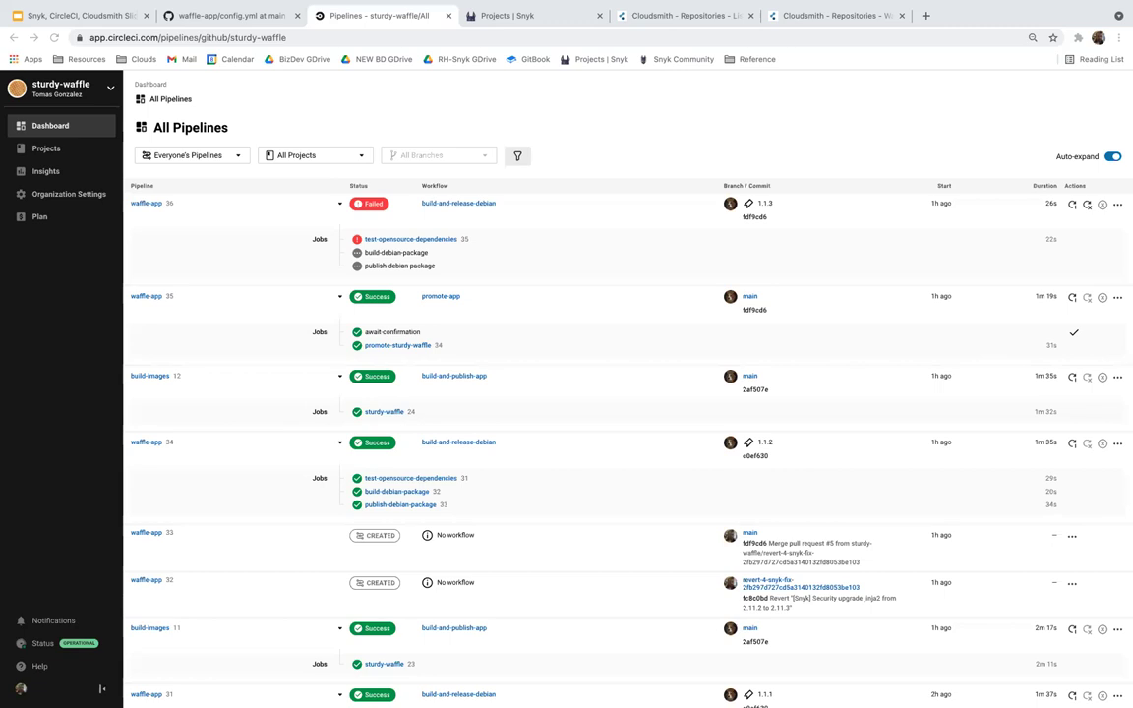
click(479, 205)
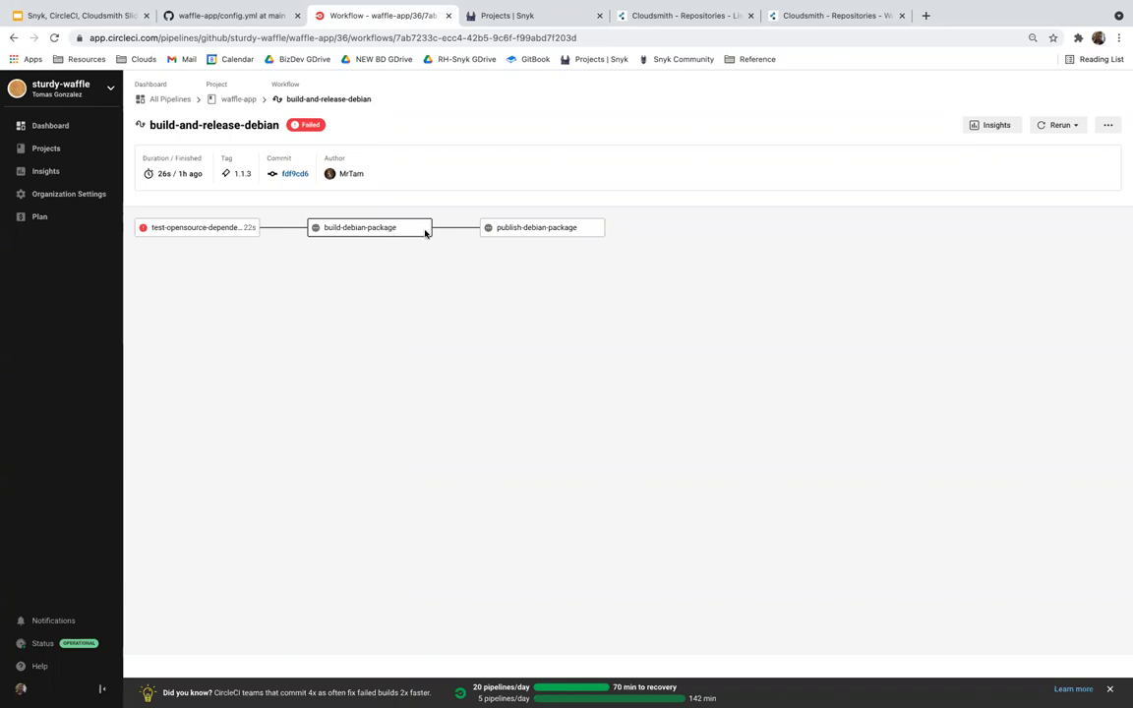
click(206, 228)
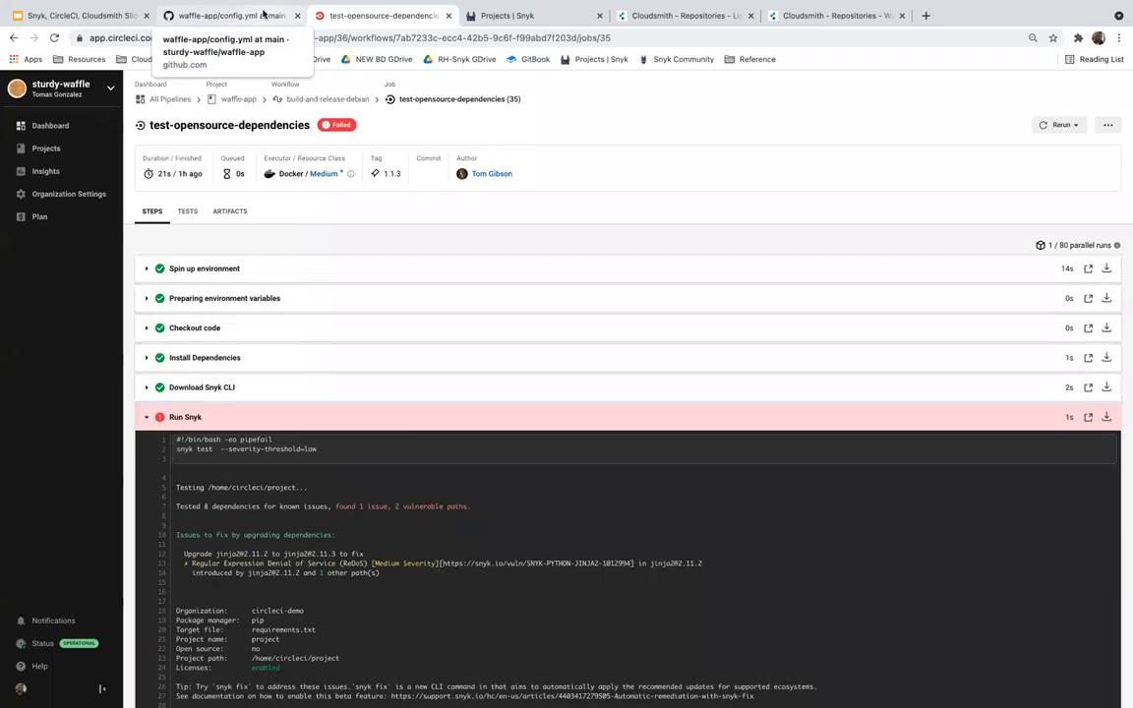
Return to config.yml on GitHub and highlight the orbs block that declares the cloudsmith and snyk orbs
click(263, 12)
scroll(262, 129, up, 15)
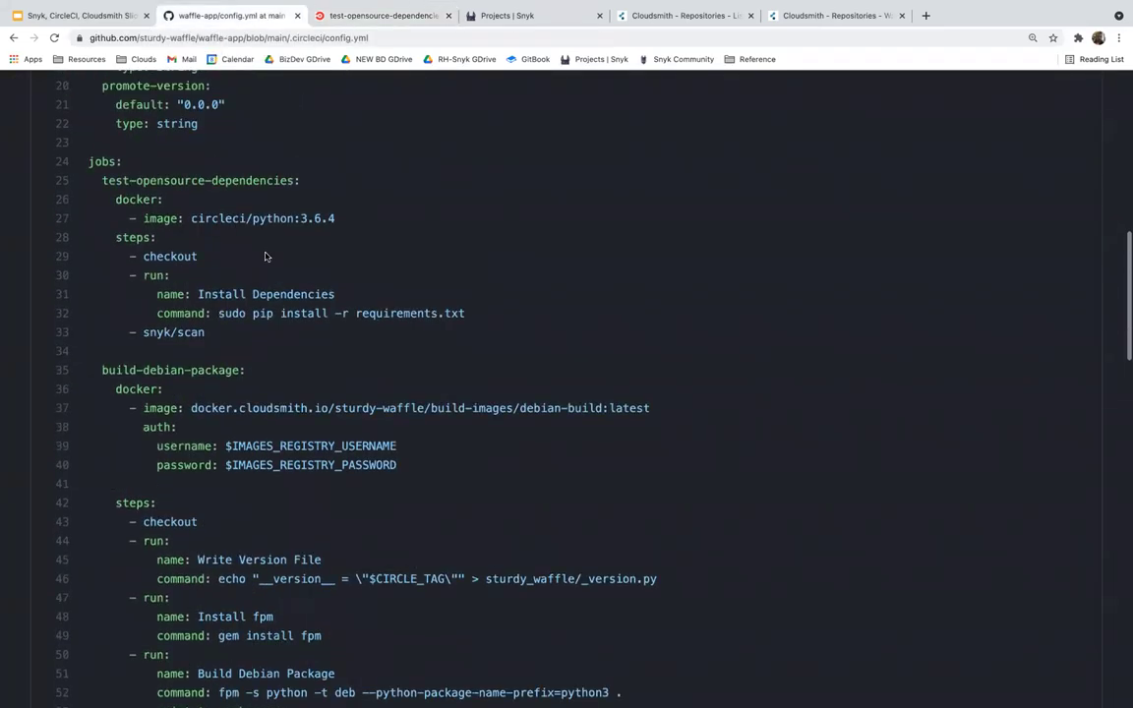
scroll(190, 443, down, 2)
drag(254, 461, 86, 418)
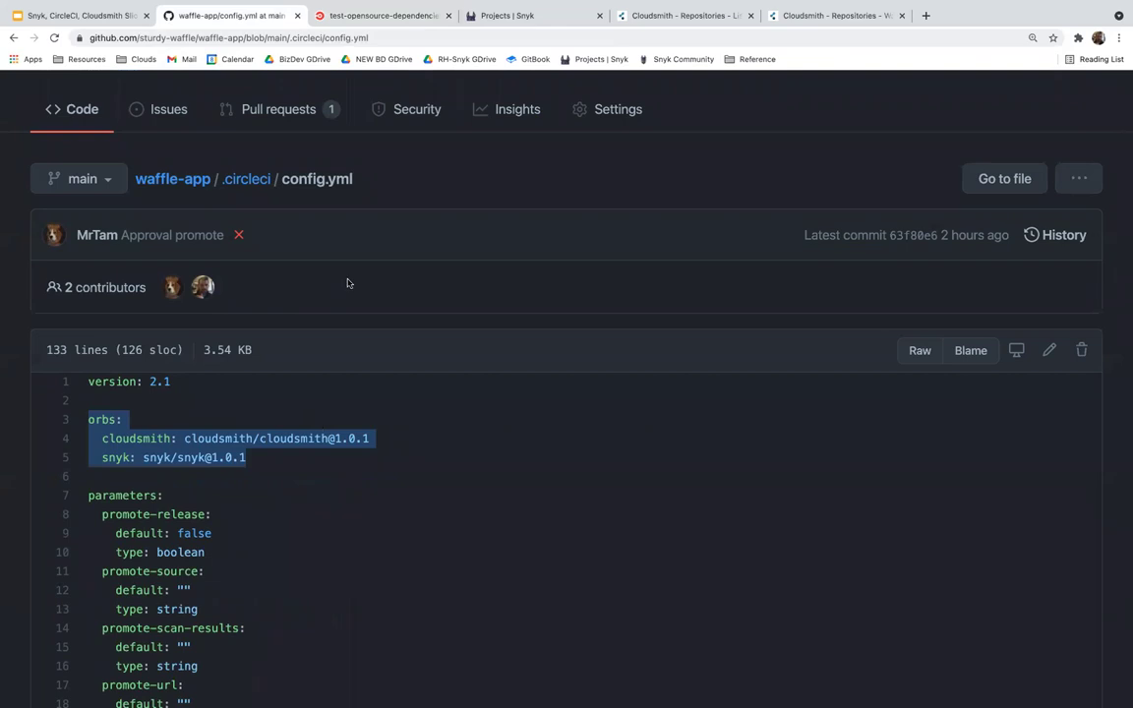
Switch back to the CircleCI job and examine the enlarged Run Snyk output, highlighting the tested dependencies, the jinja2 upgrade and the vulnerability name
click(345, 17)
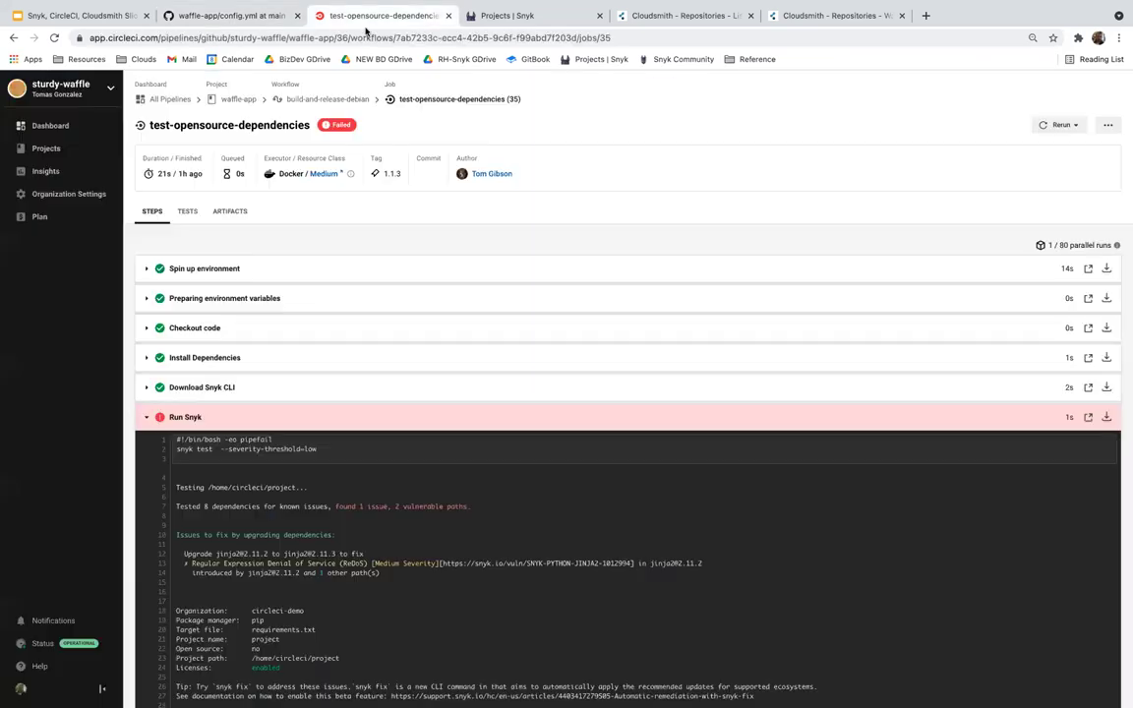
scroll(286, 428, down, 1)
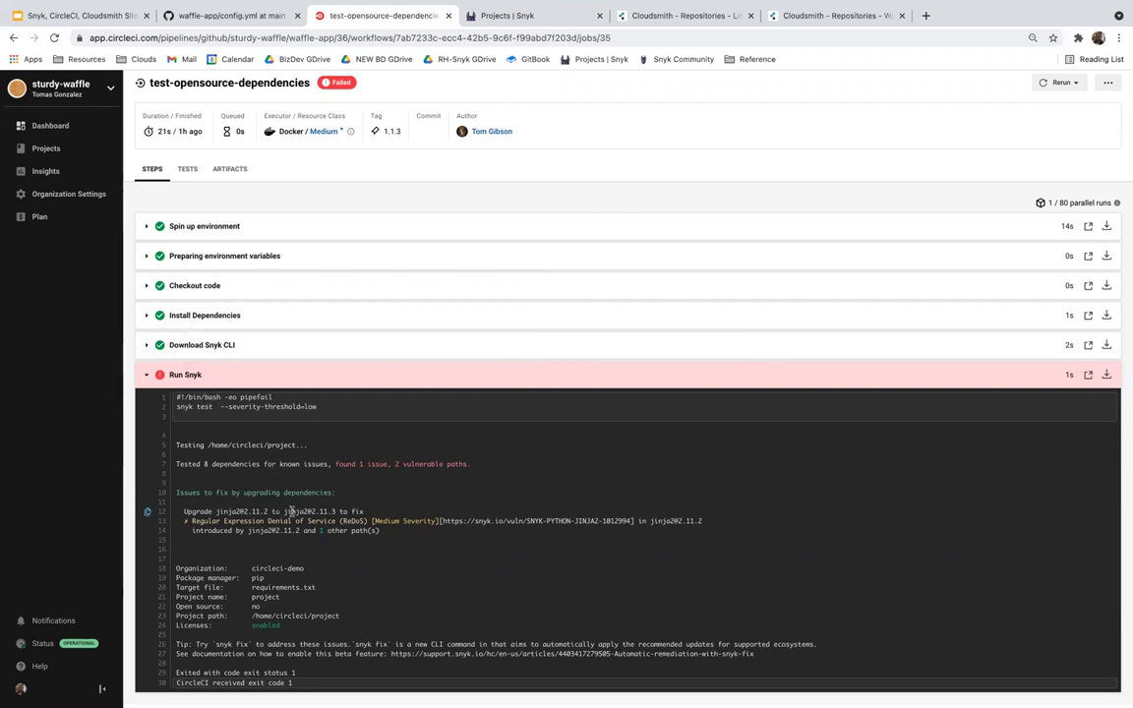
key(super+equal)
key(super+equal)
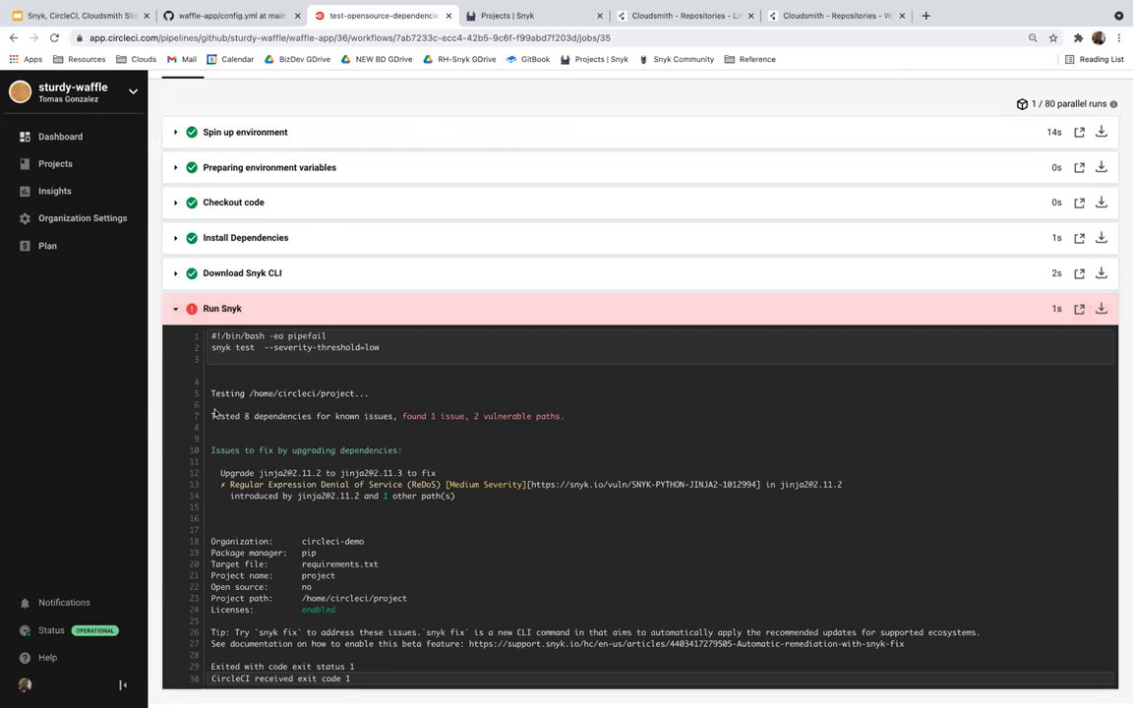
drag(213, 416, 393, 417)
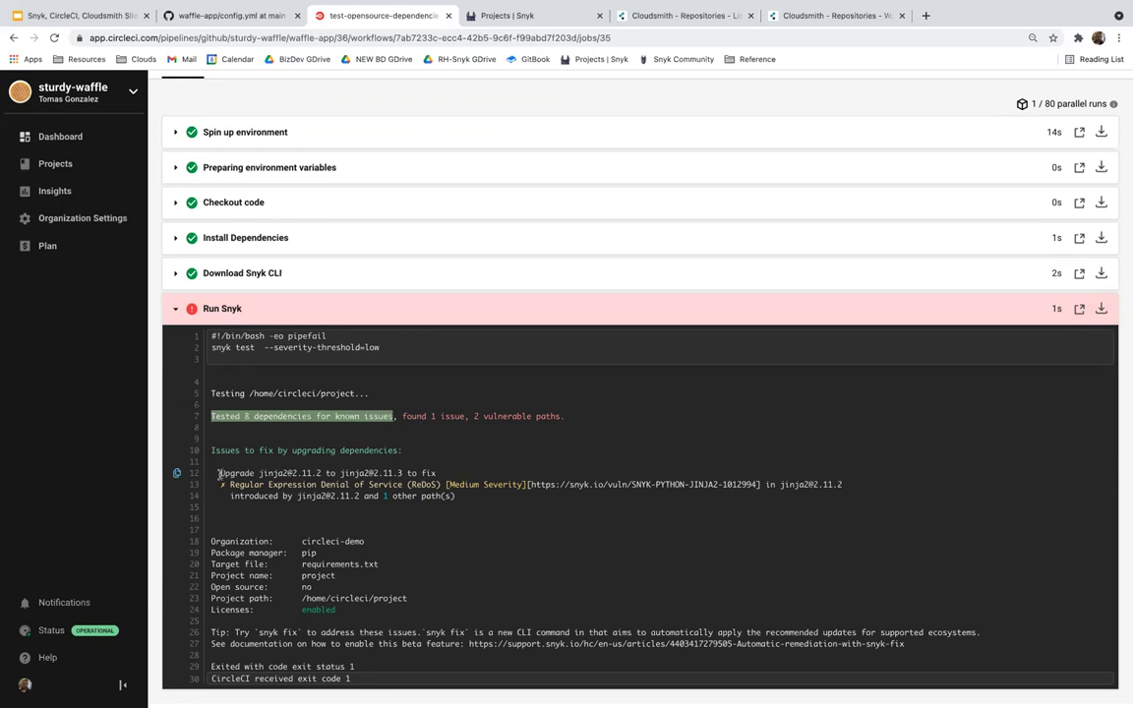
drag(218, 473, 323, 473)
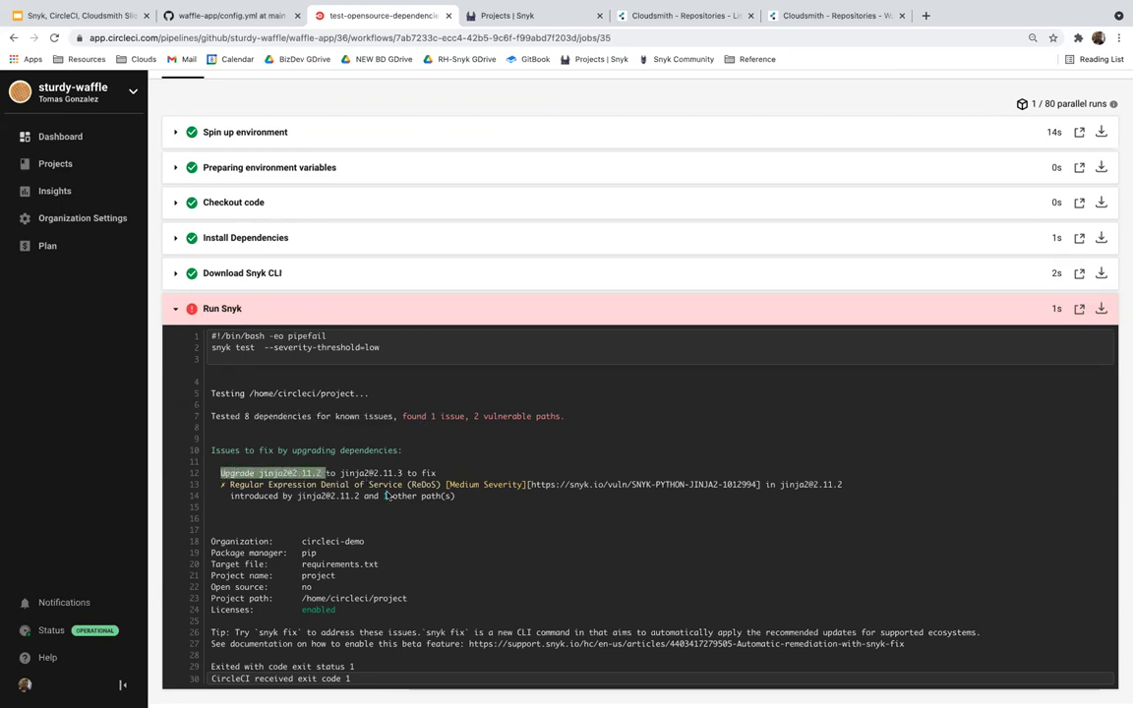
click(321, 475)
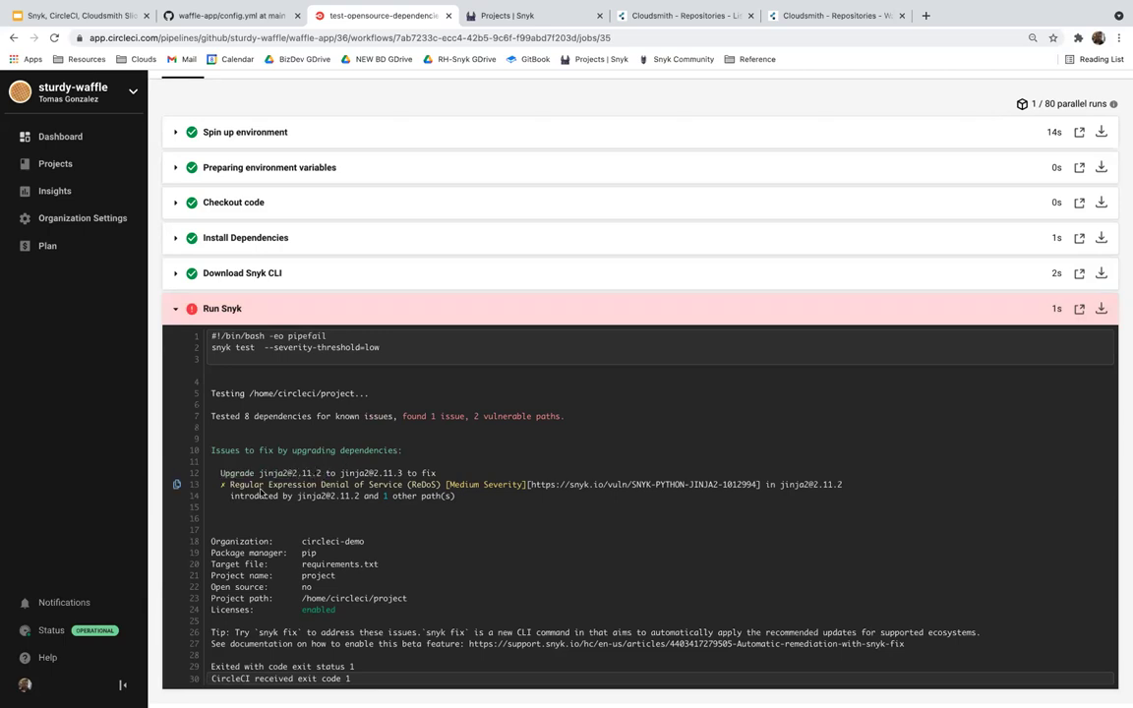
drag(230, 485, 411, 481)
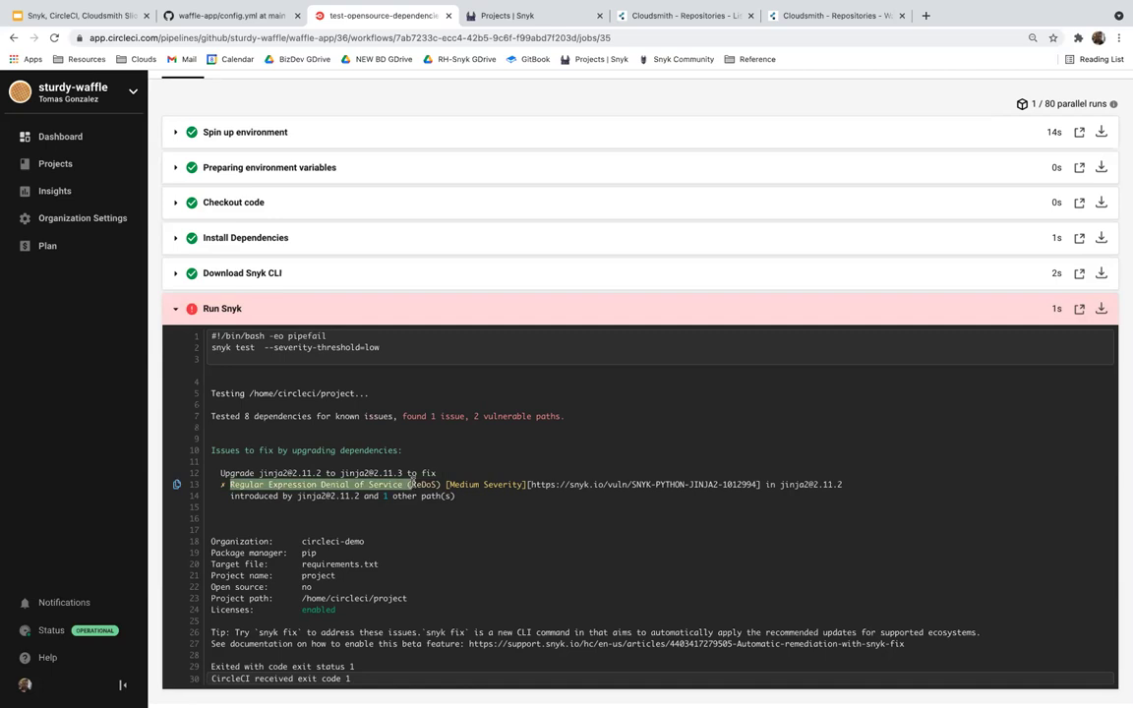
click(411, 482)
drag(340, 473, 402, 473)
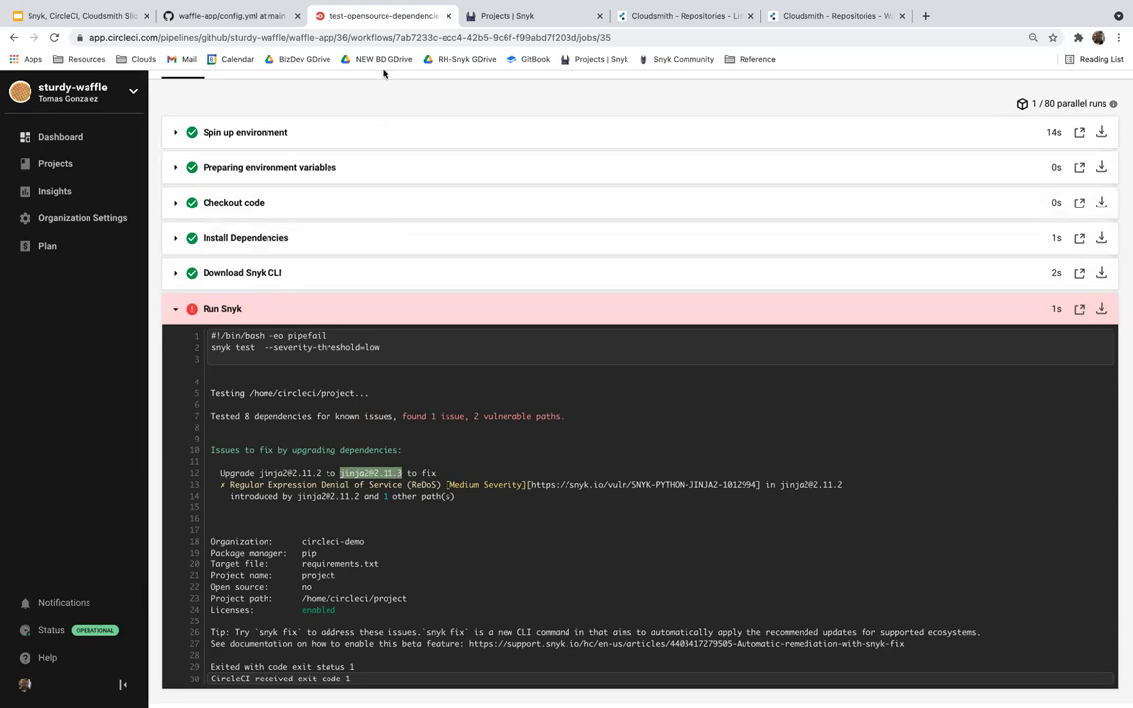
Switch to Snyk and reload the Projects page of the CircleCI Demo organization
click(477, 16)
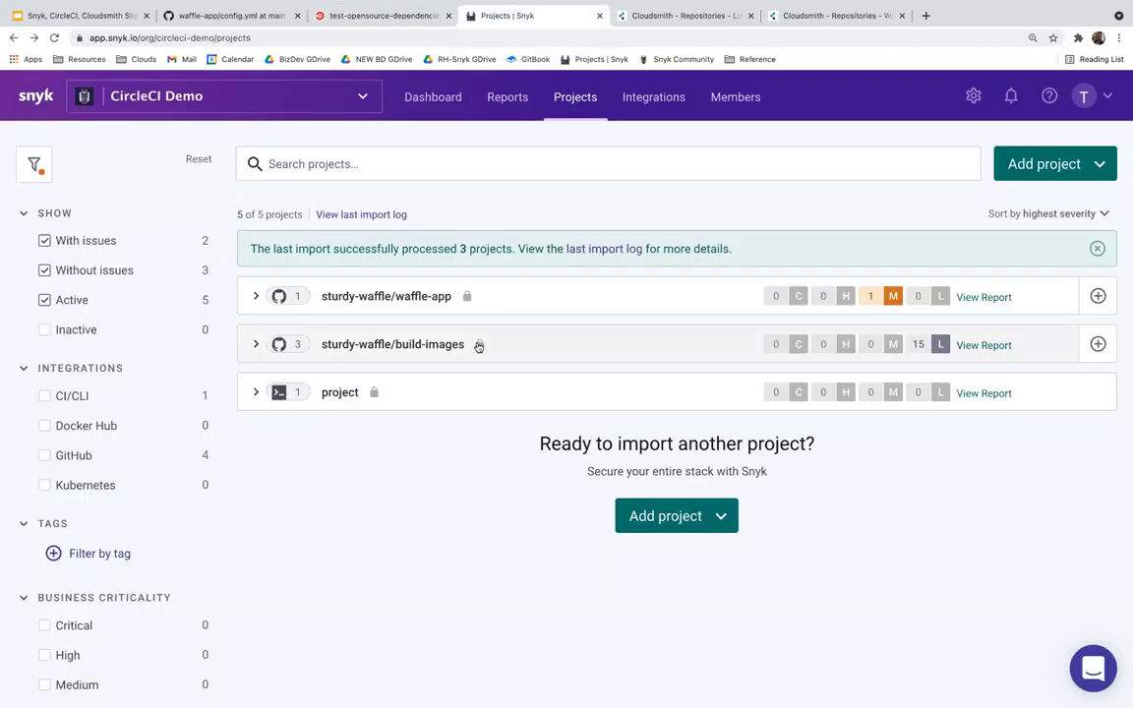
click(54, 38)
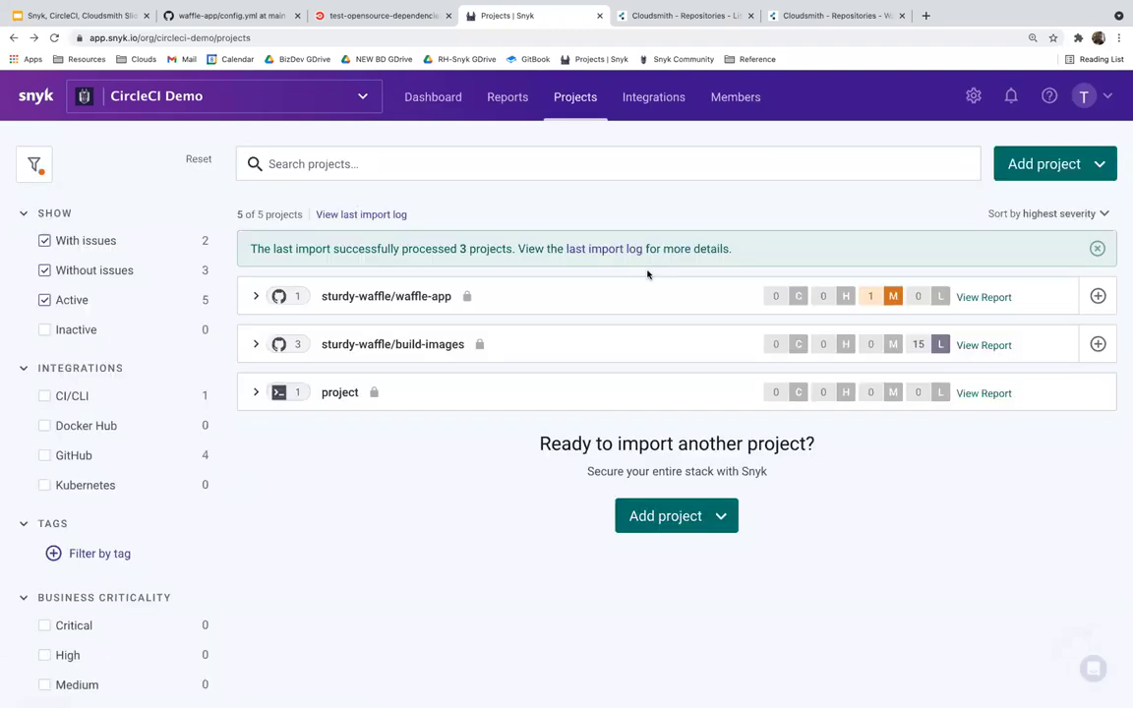
click(1020, 170)
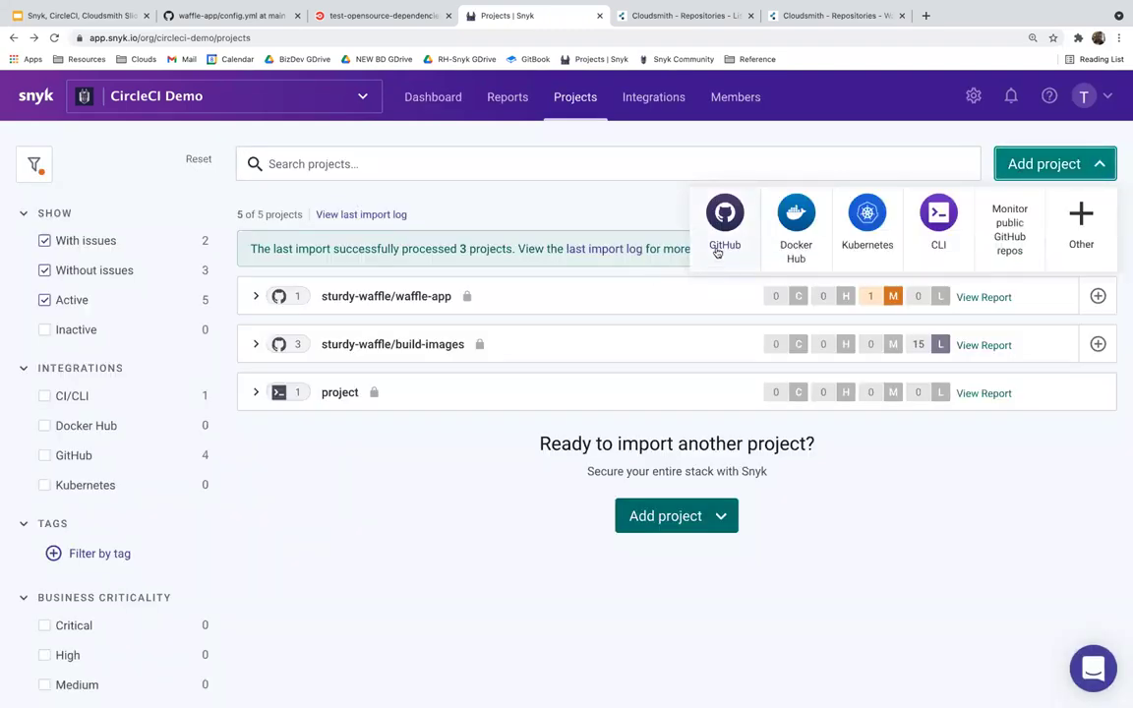
click(256, 343)
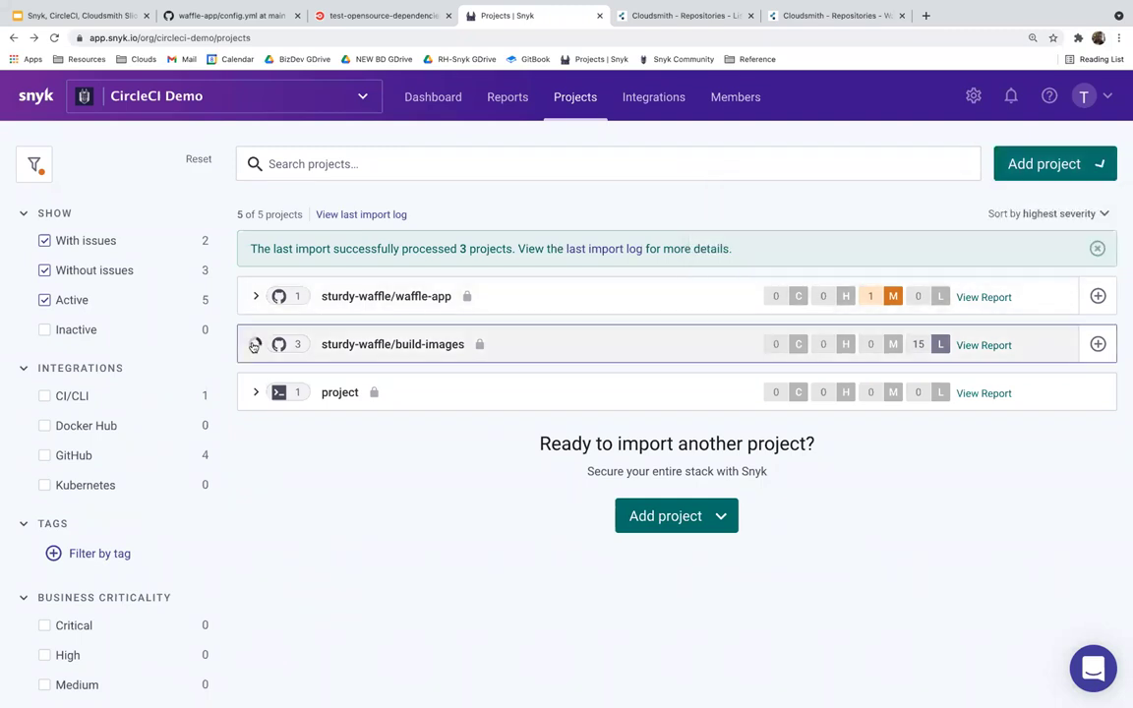
click(256, 342)
Expand the sturdy-waffle/waffle-app project and open the issues list of its requirements.txt
click(256, 296)
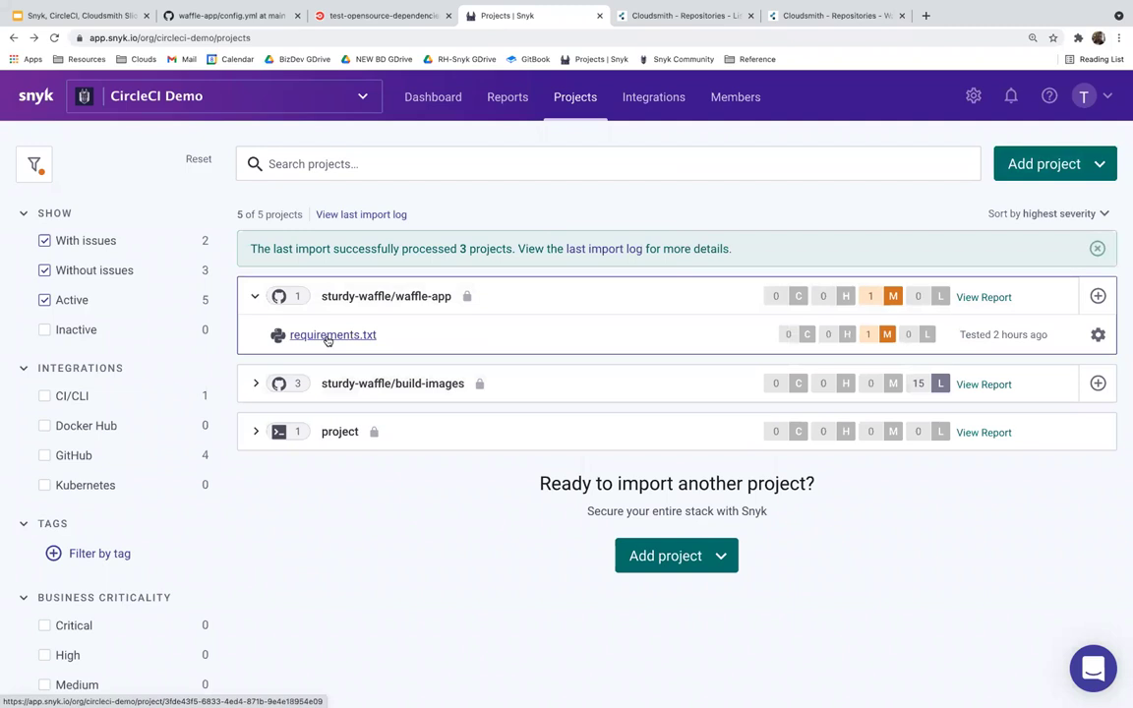
click(328, 336)
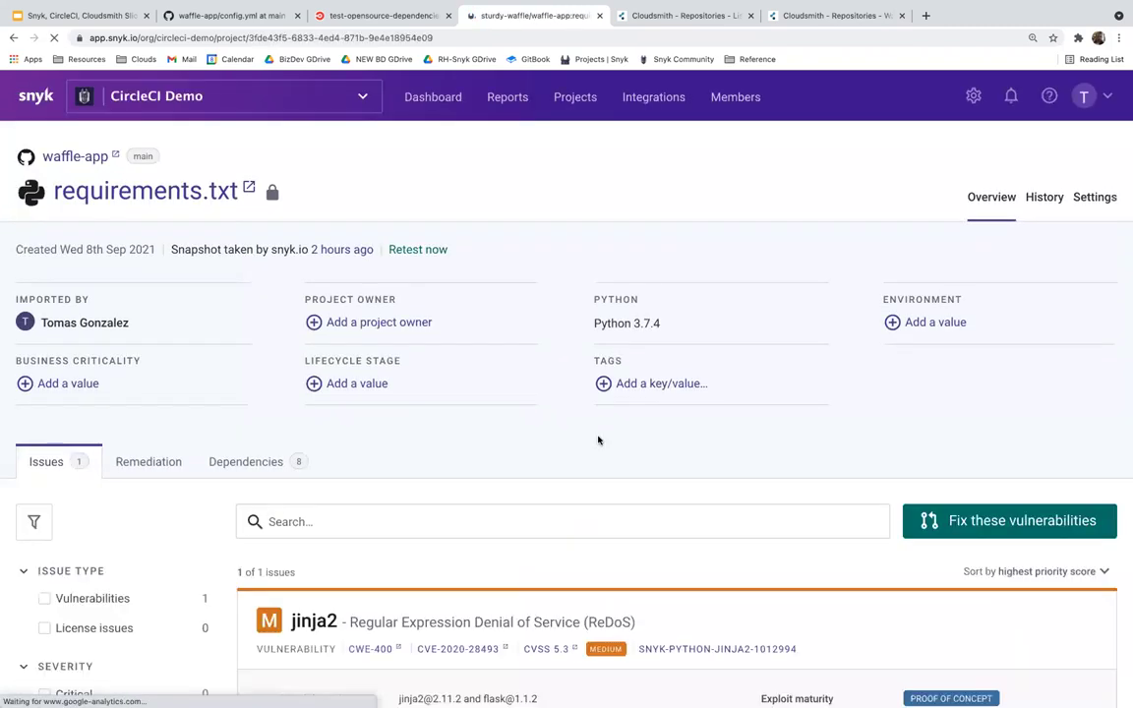
scroll(598, 440, down, 4)
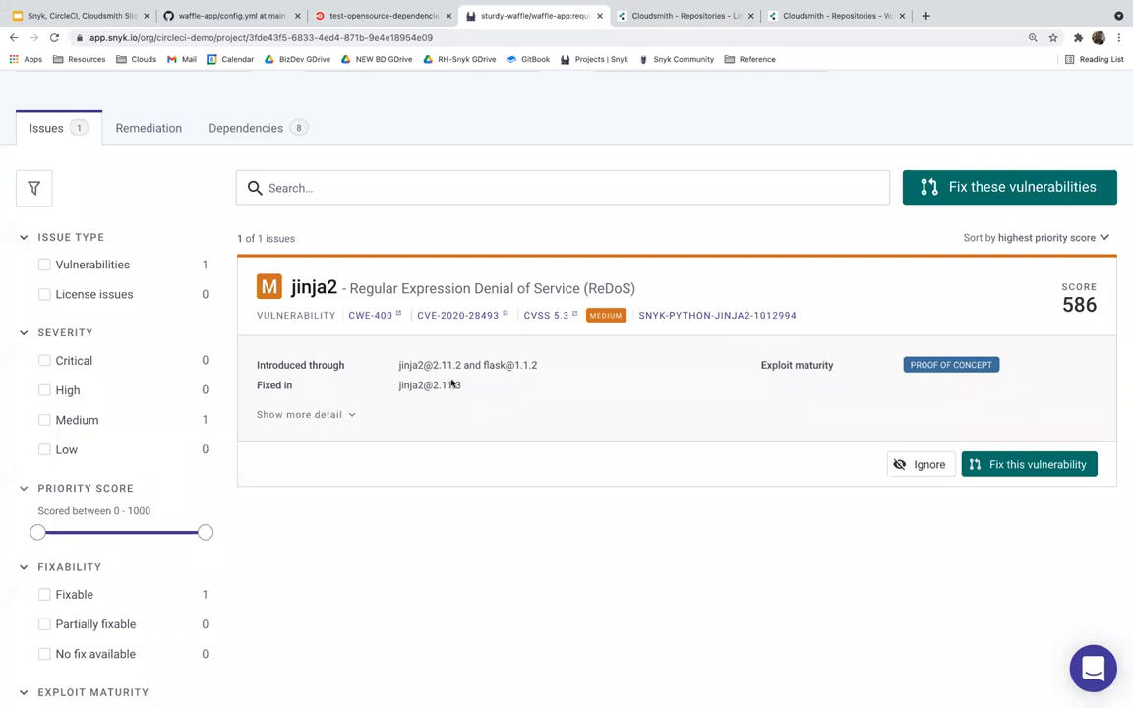
Highlight the version that fixes the jinja2 ReDoS issue and open the fix pull request page for that vulnerability
drag(462, 387, 398, 386)
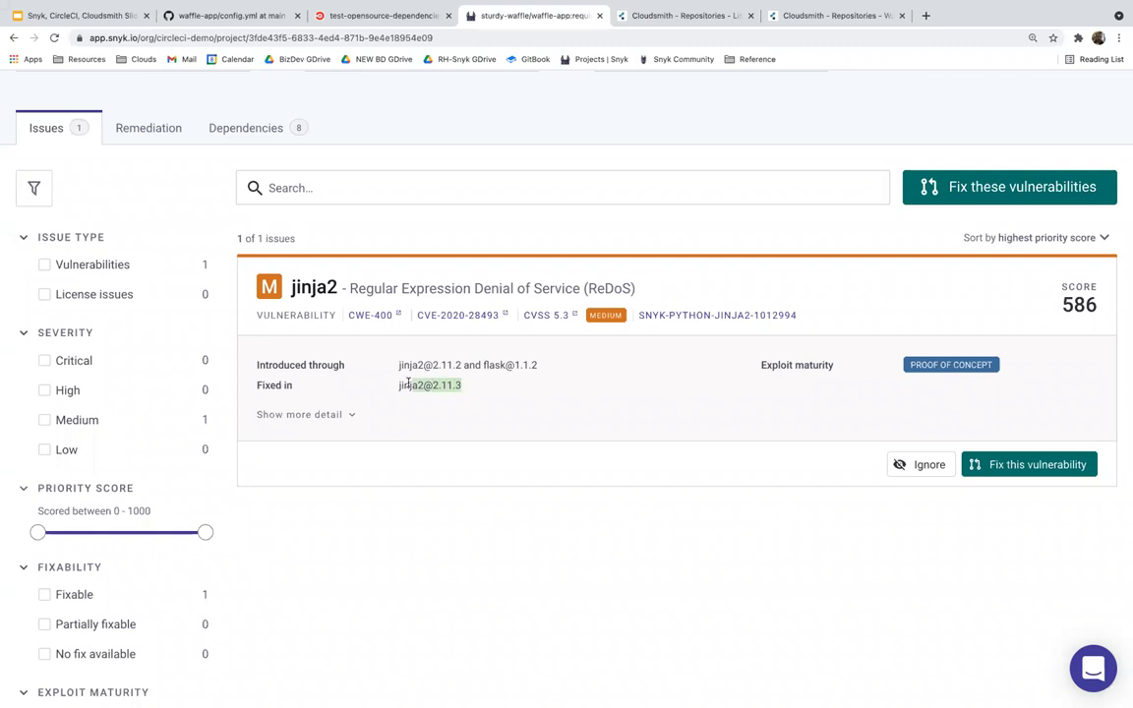
click(473, 389)
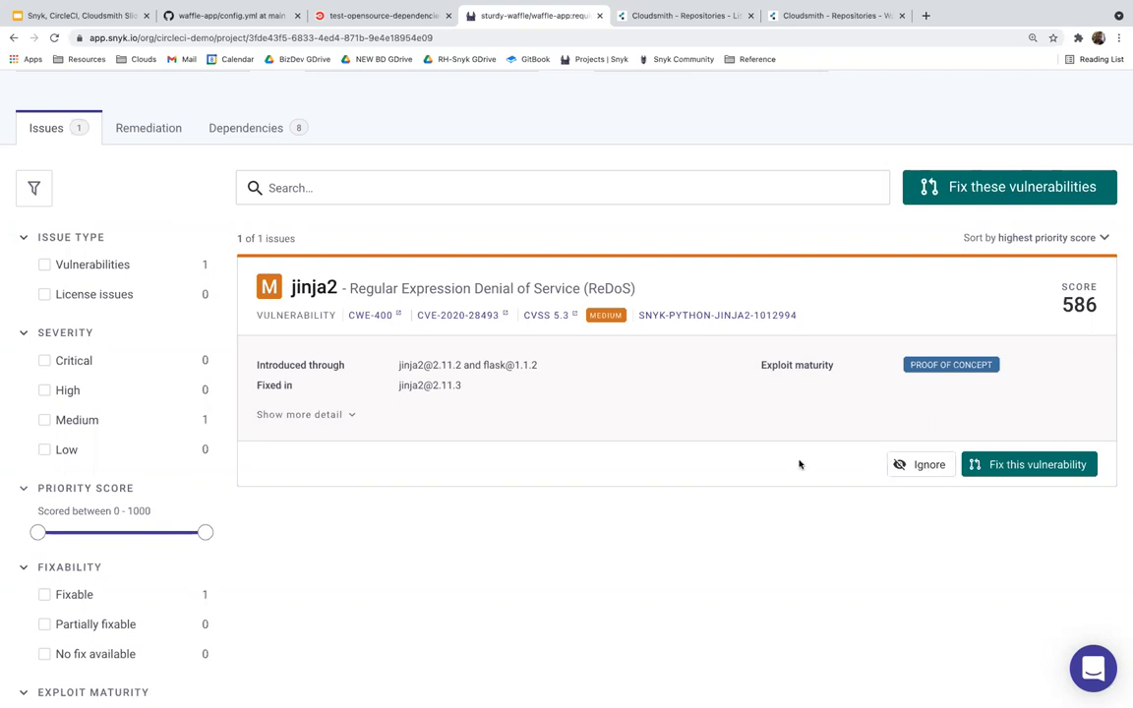
click(1012, 473)
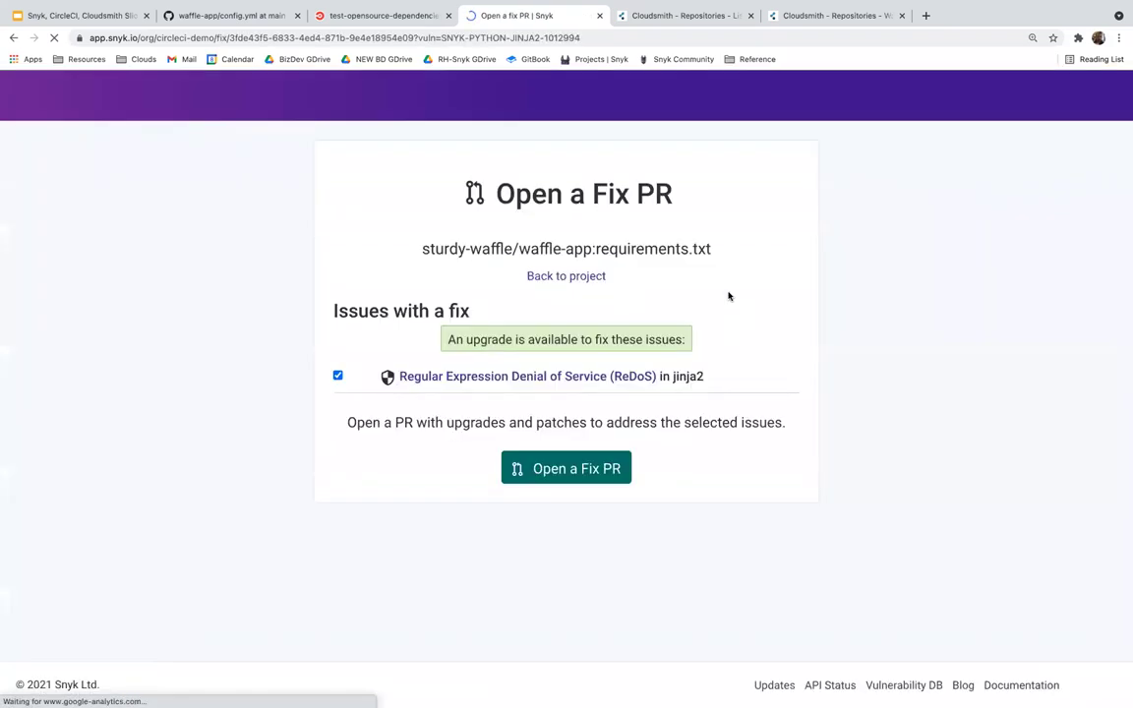
Open the fix pull request for the jinja2 ReDoS issue and review its description and vulnerability table on GitHub
click(587, 471)
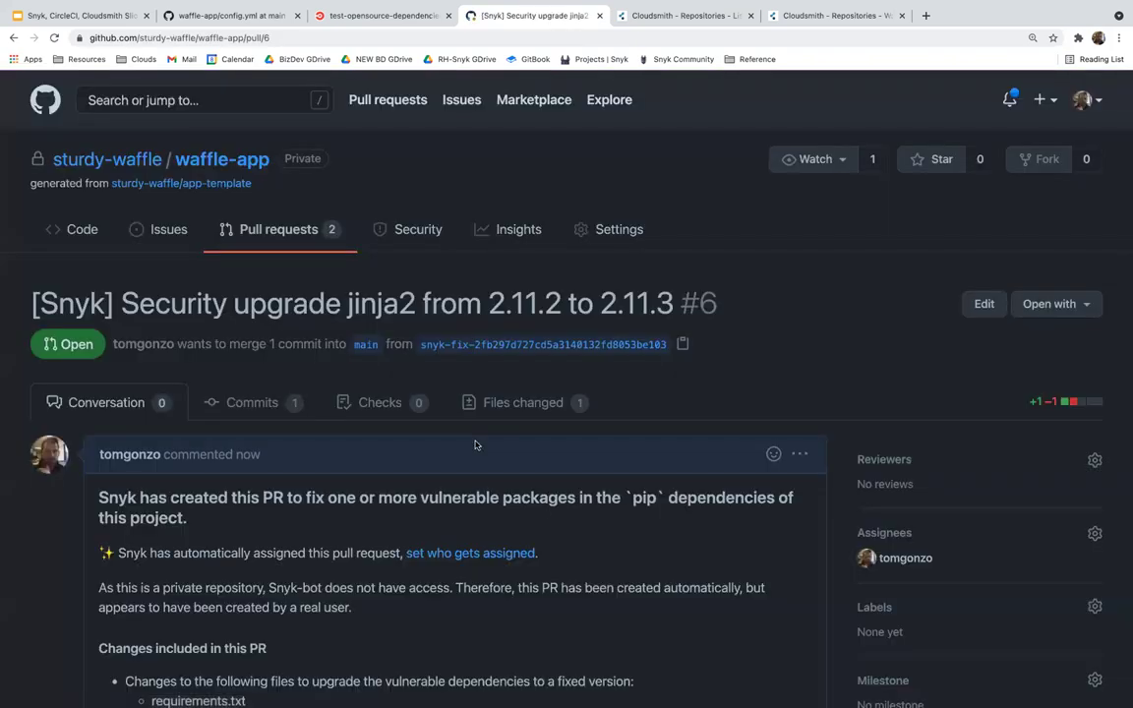
scroll(475, 444, down, 4)
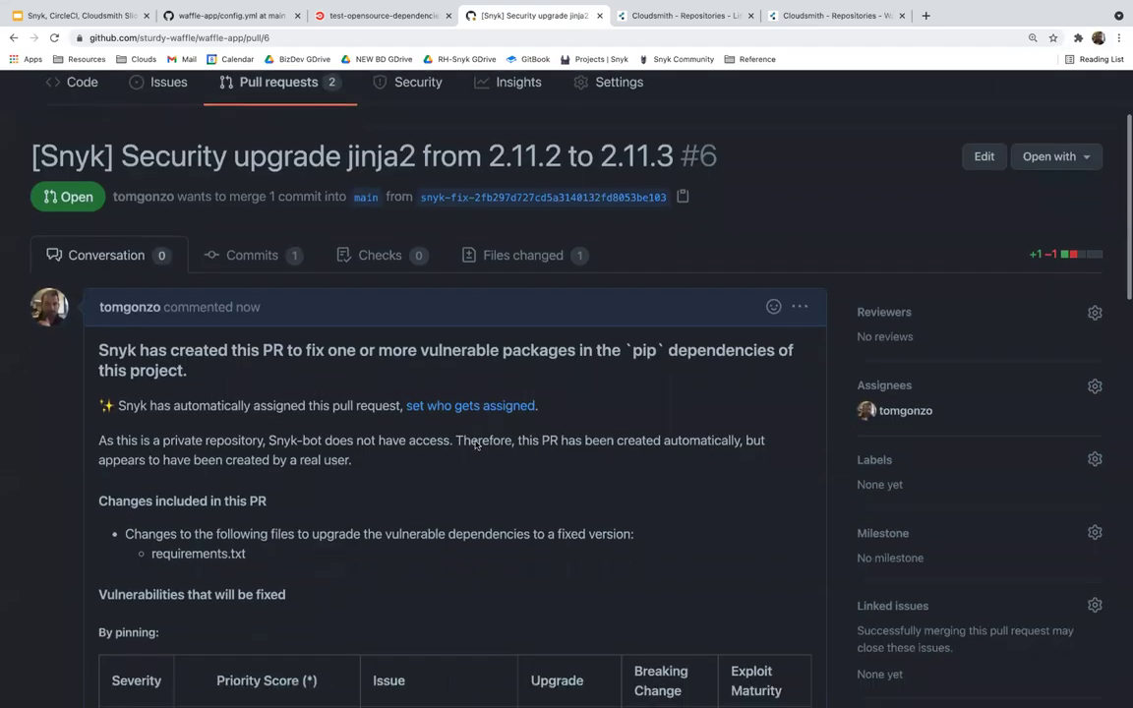
scroll(475, 439, down, 5)
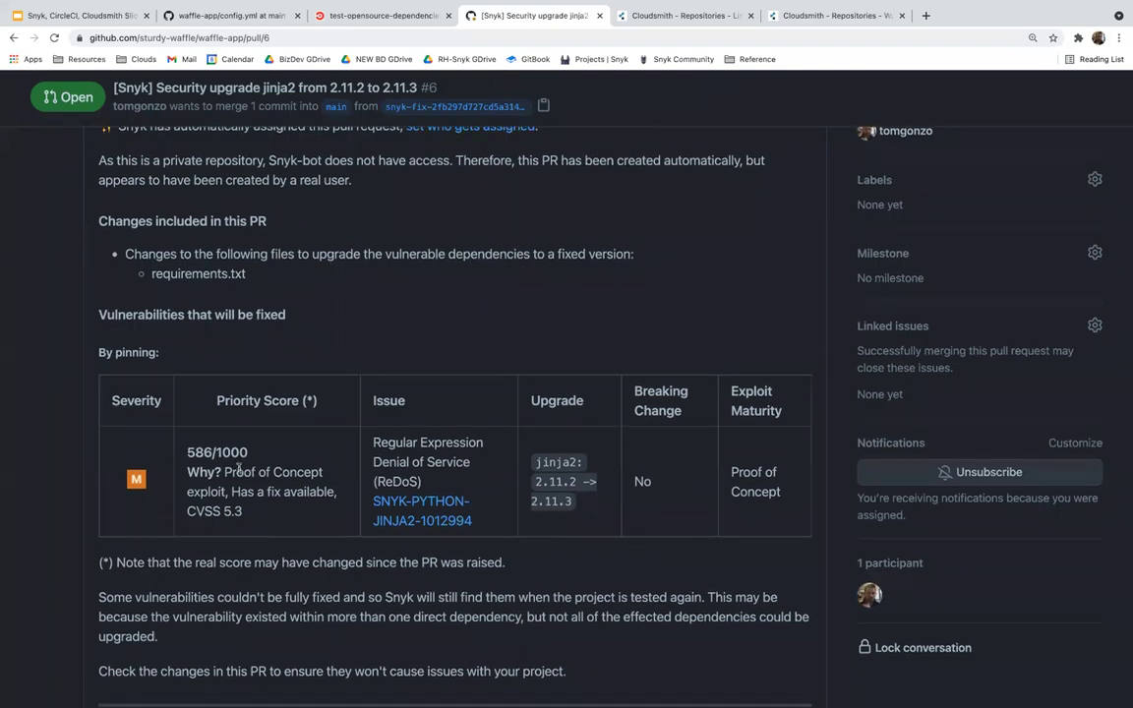
scroll(239, 468, down, 2)
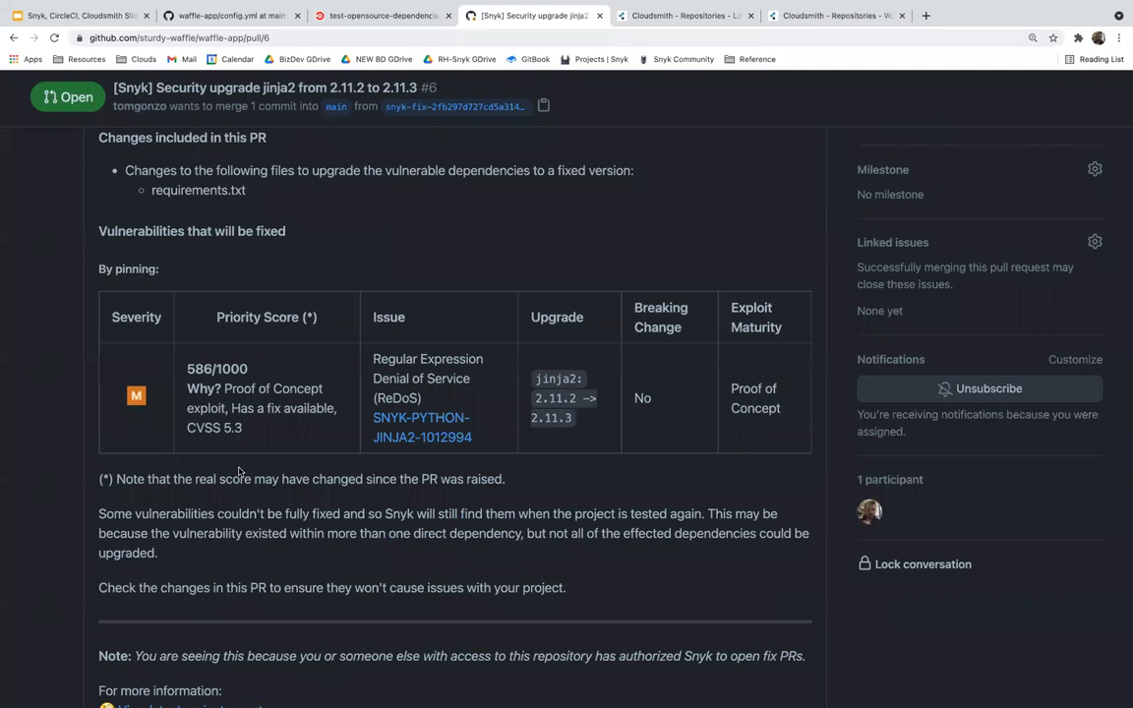
Merge the Snyk jinja2 upgrade pull request into main and delete its fix branch
scroll(239, 472, down, 15)
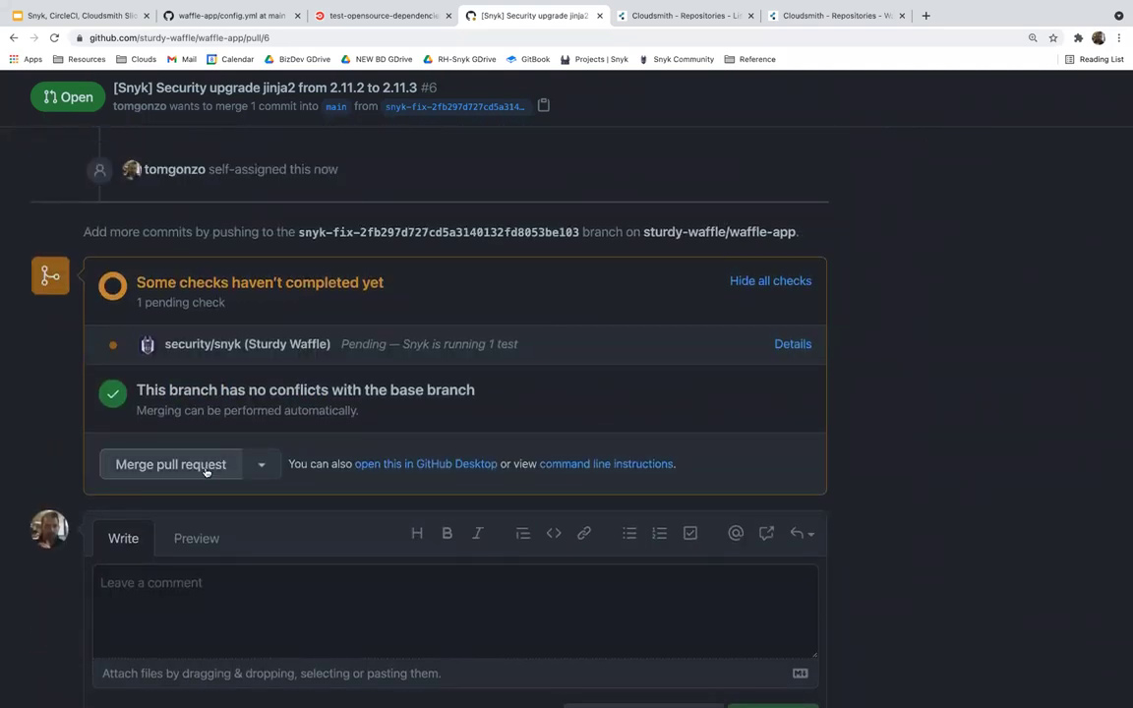
click(240, 466)
click(167, 397)
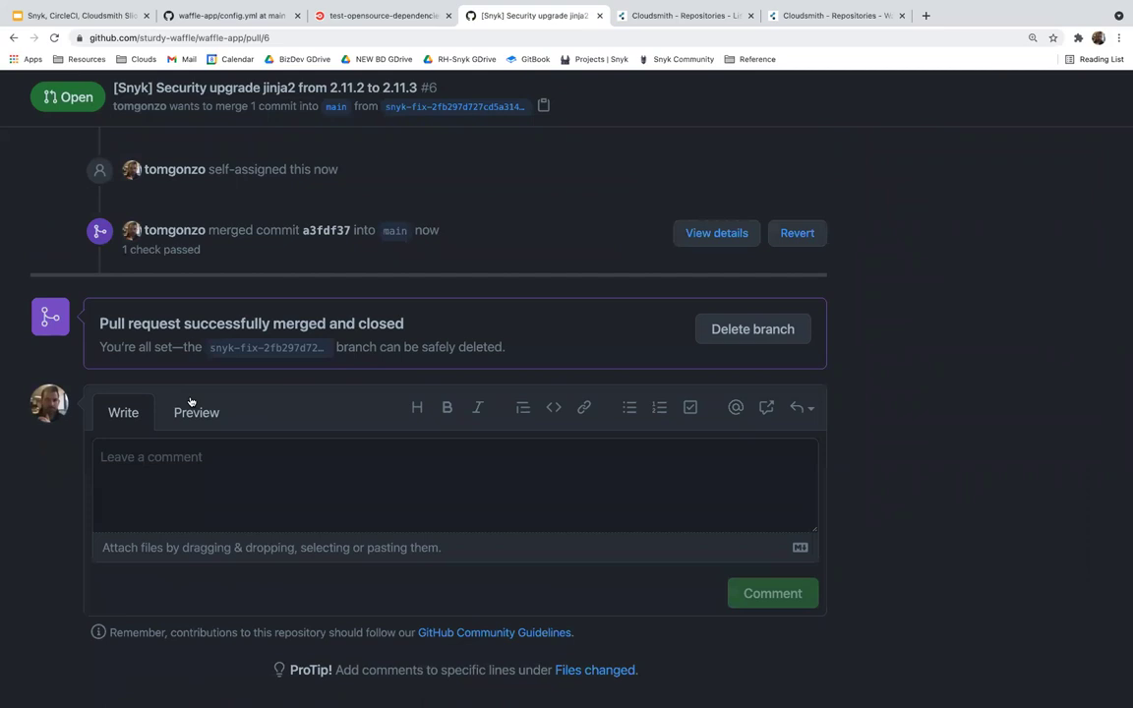
click(745, 341)
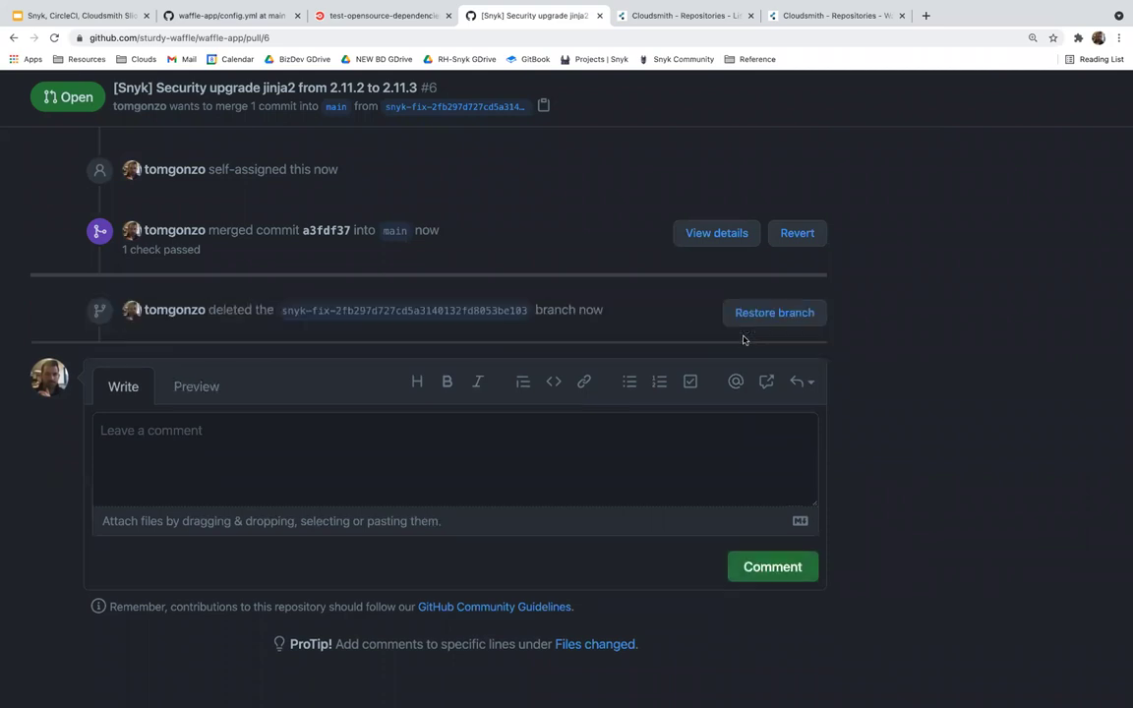
Switch back to the failed CircleCI job and open the overview of all sturdy-waffle pipelines
click(369, 16)
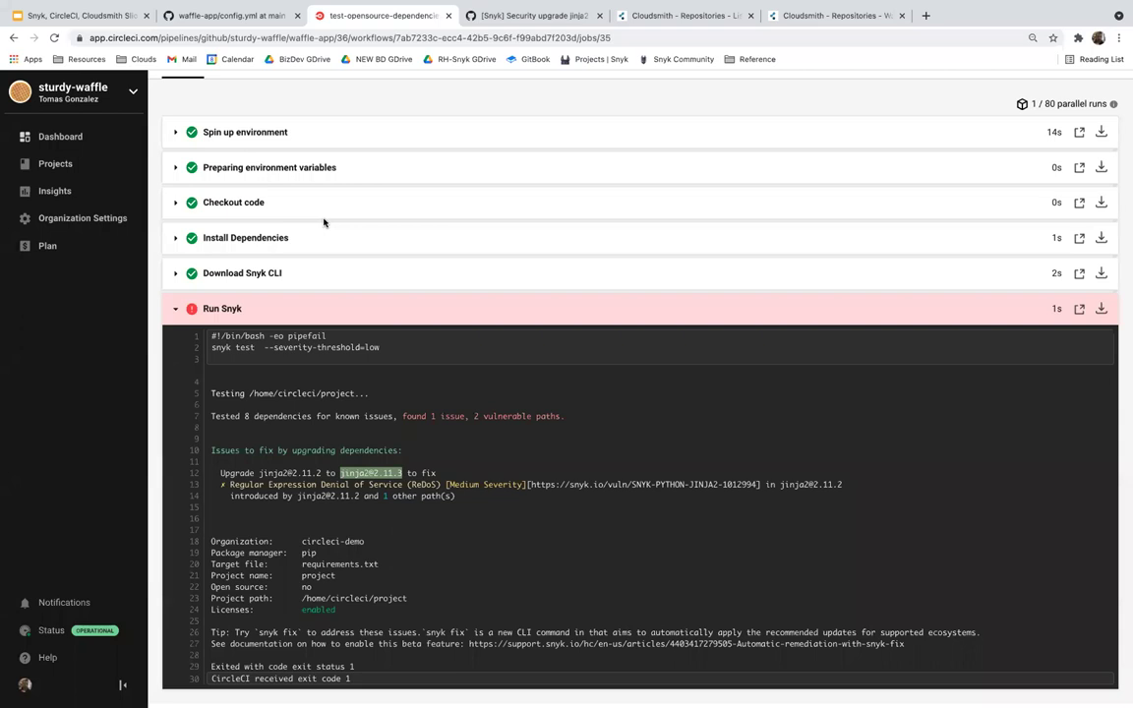
scroll(324, 222, up, 4)
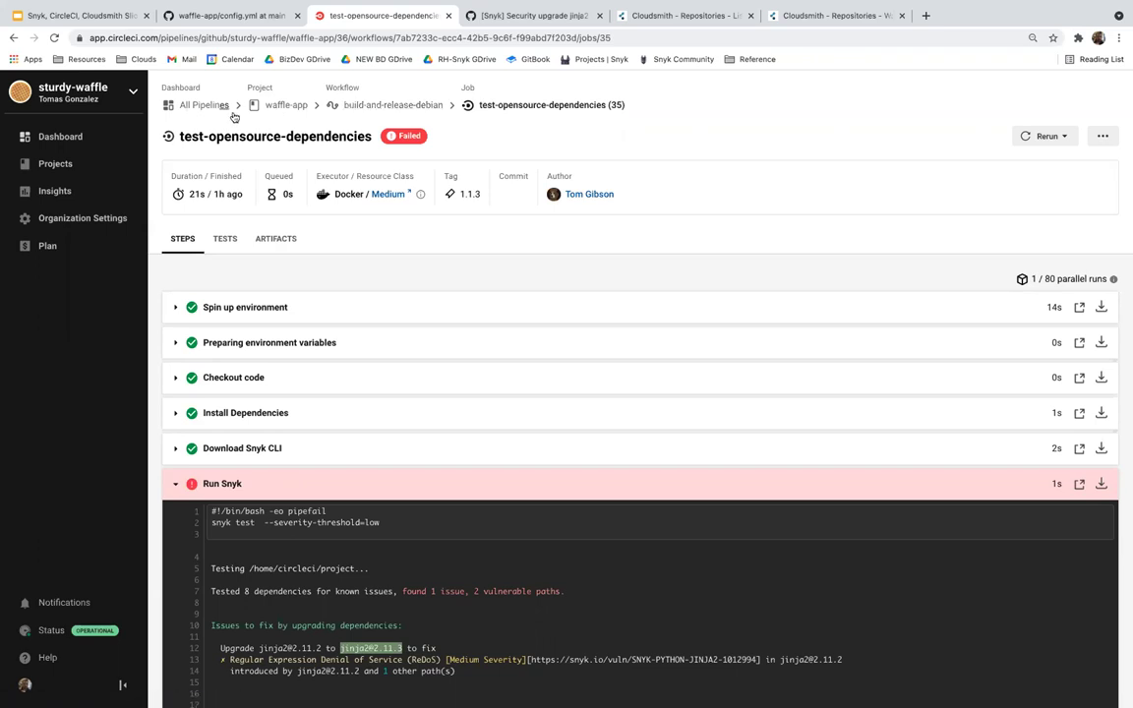
click(202, 104)
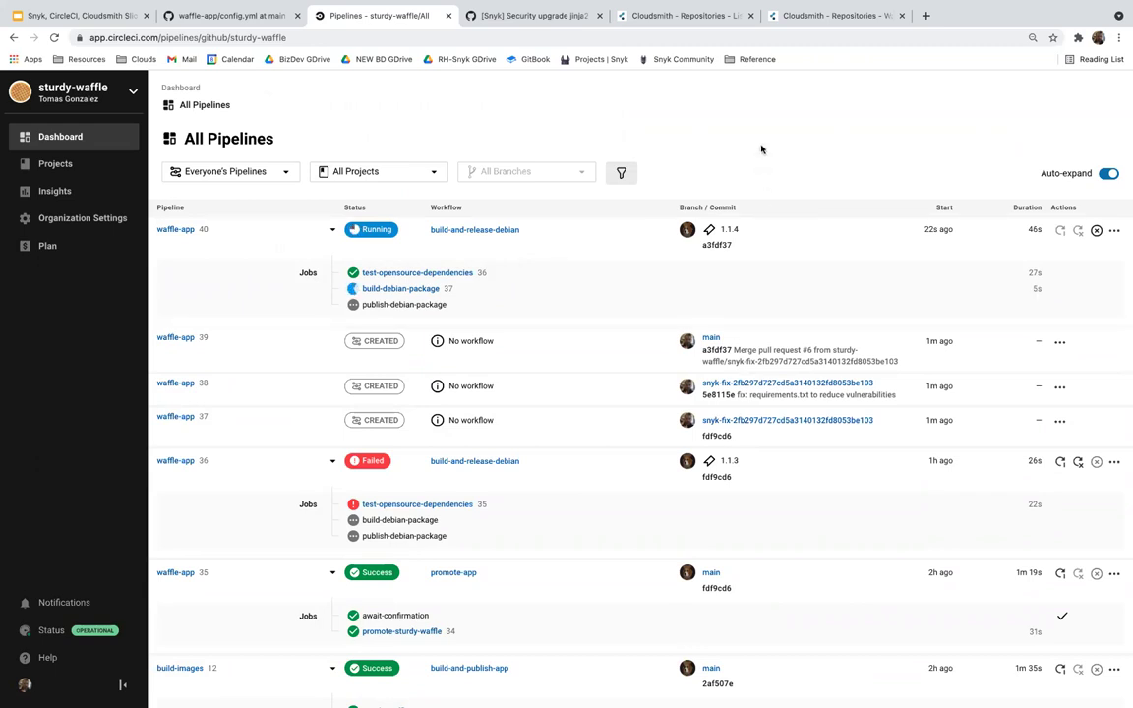
View the Waffle Corp repositories in Cloudsmith, check the CircleCI pipelines again, and show the packages of Cloudsmith's deb-dependencies repository
click(720, 18)
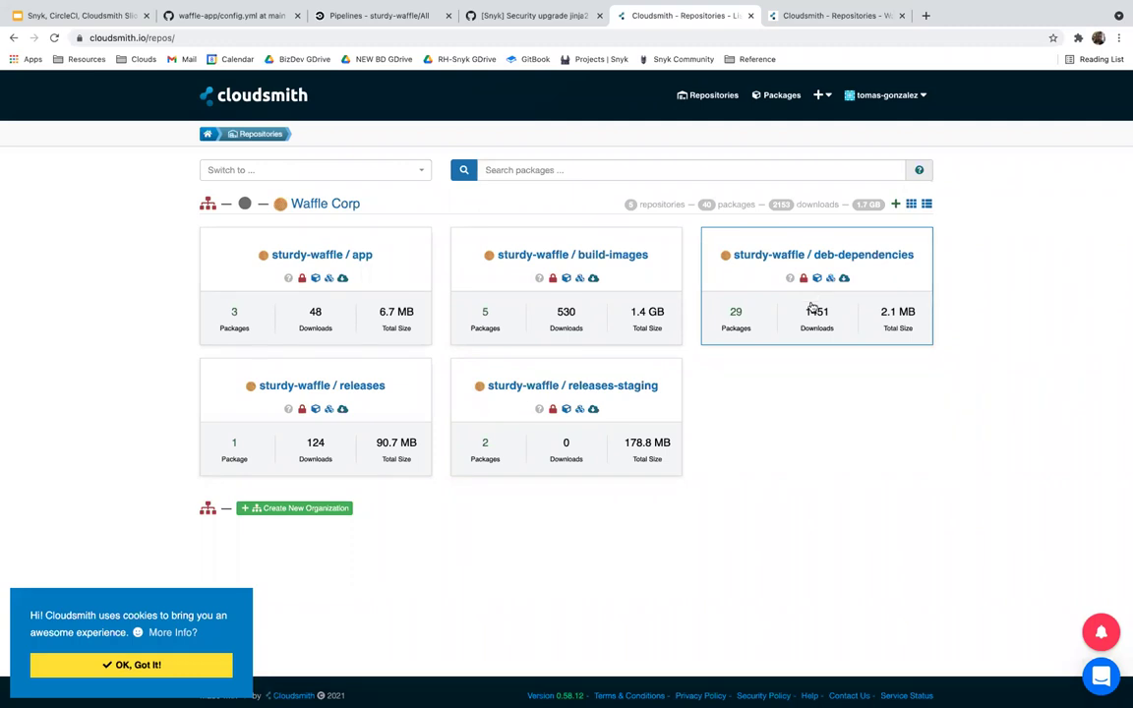
click(378, 16)
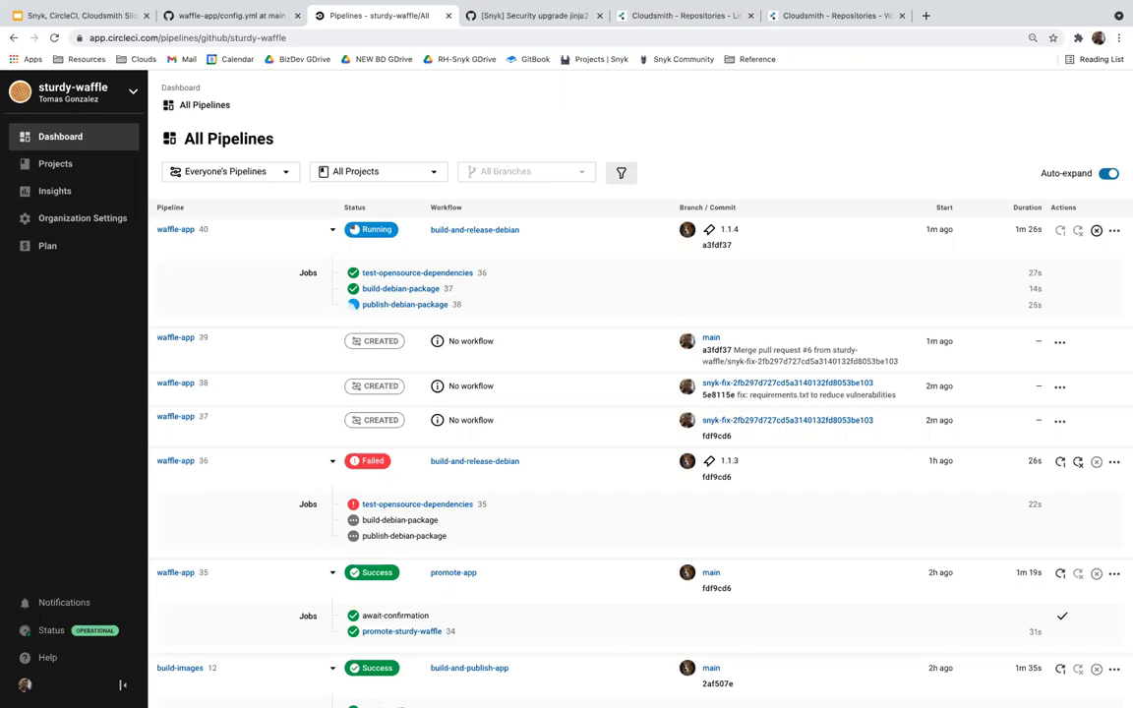
click(707, 17)
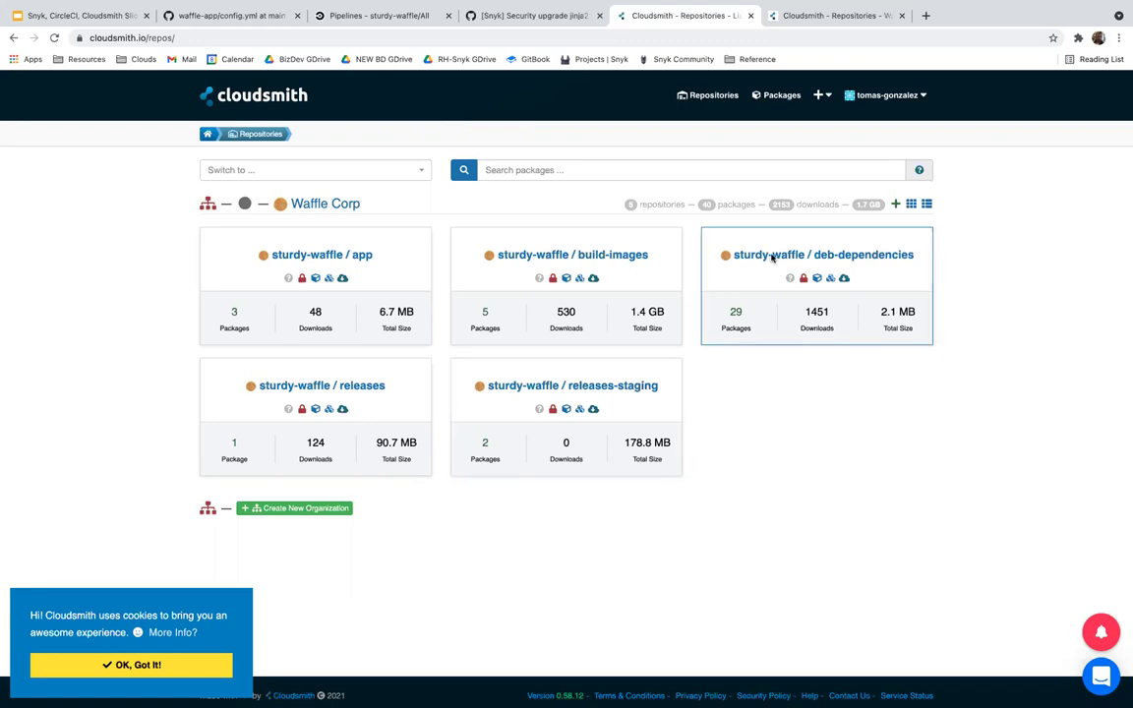
click(857, 27)
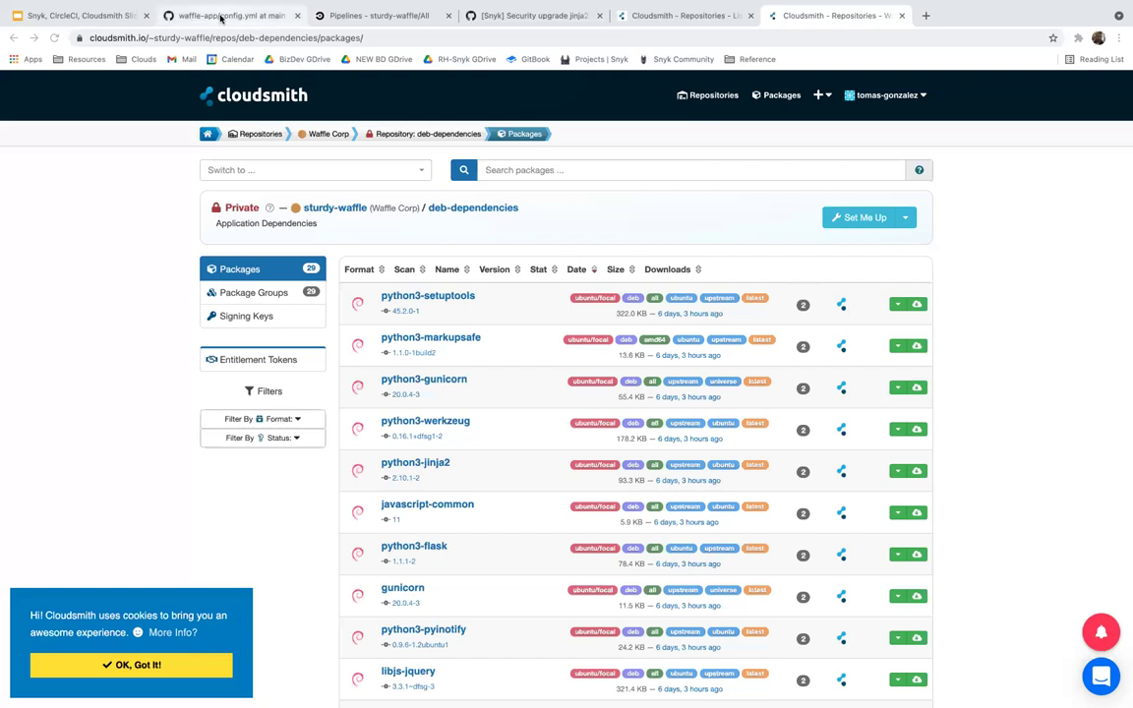
Return to CircleCI, refresh the pipelines, and approve the await-confirmation job of the on-hold promote-app workflow
click(320, 13)
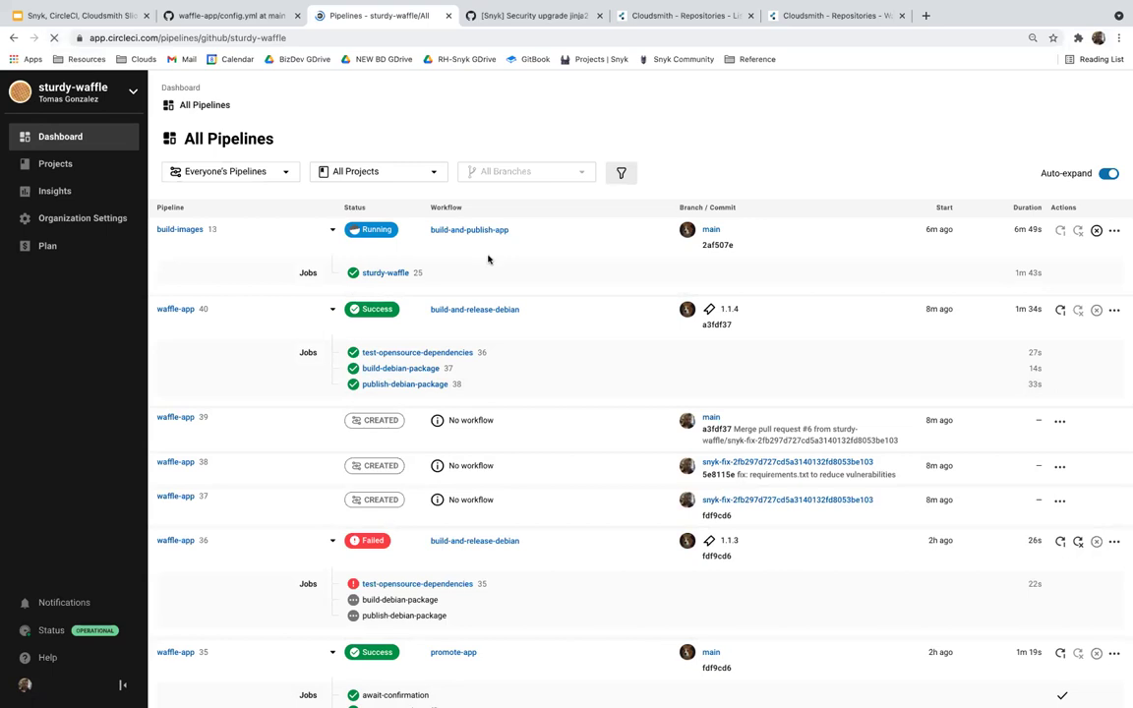
click(54, 37)
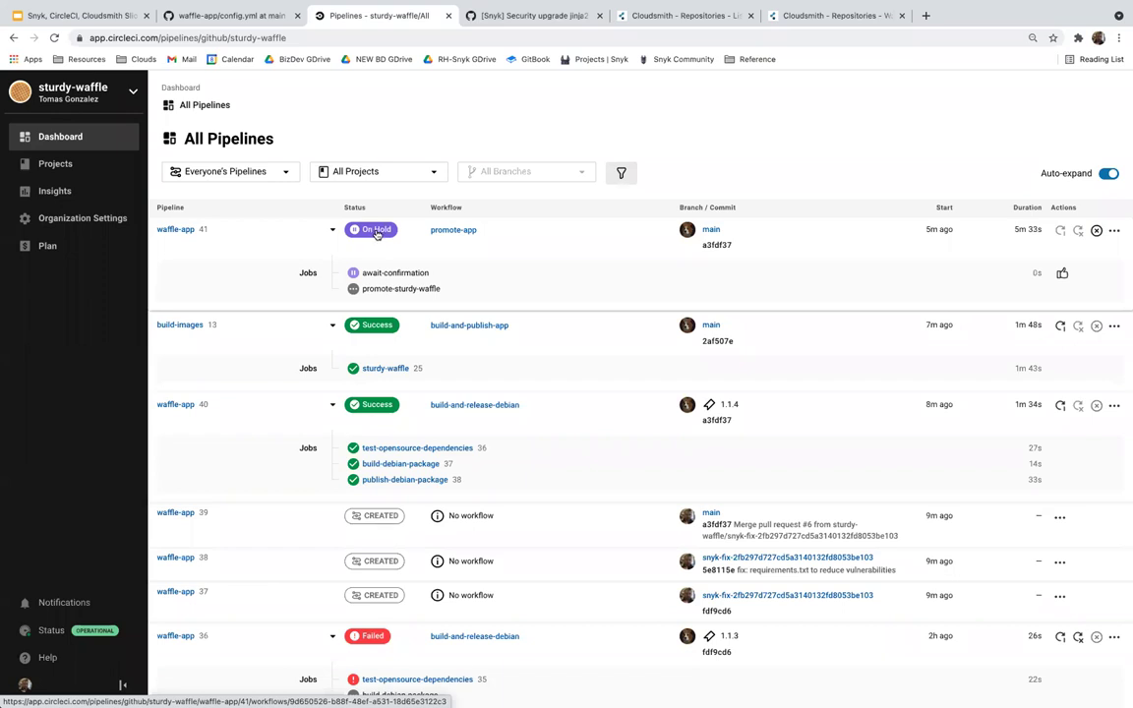
click(376, 232)
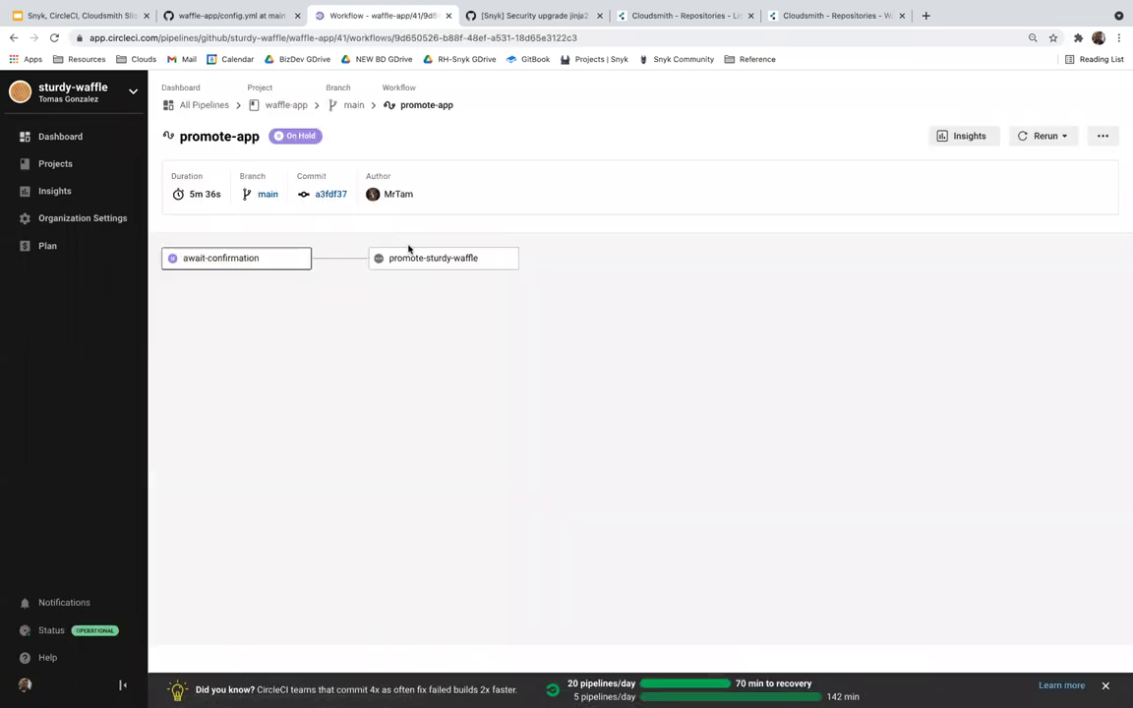
click(252, 260)
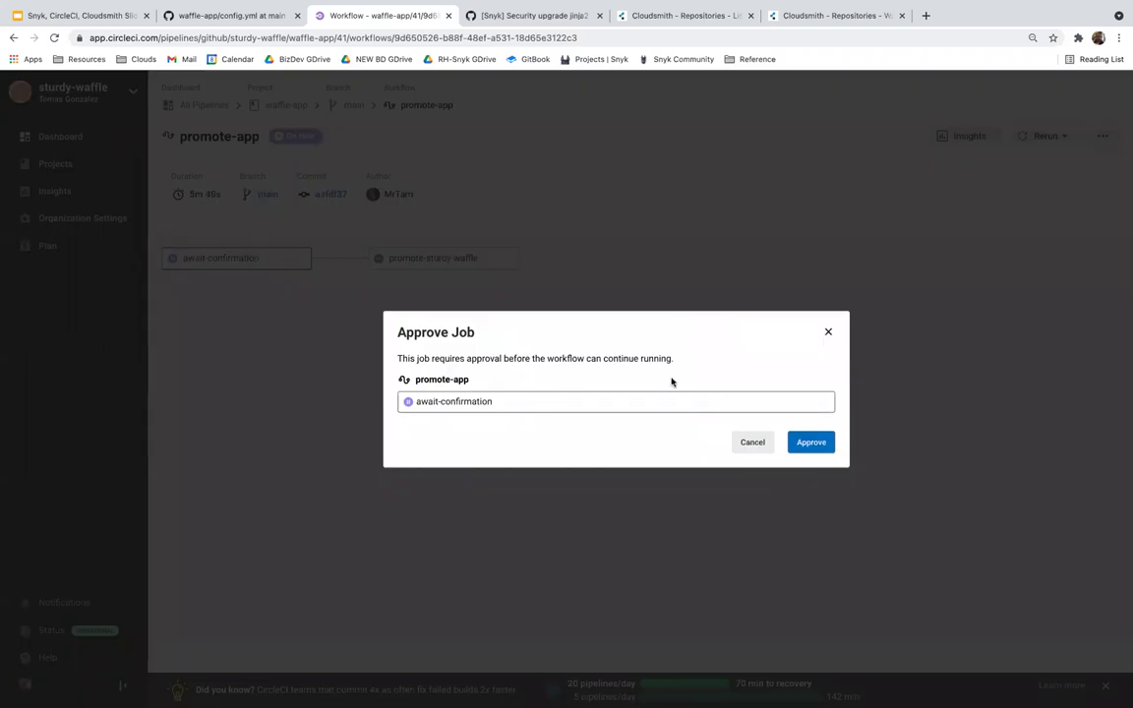
click(811, 445)
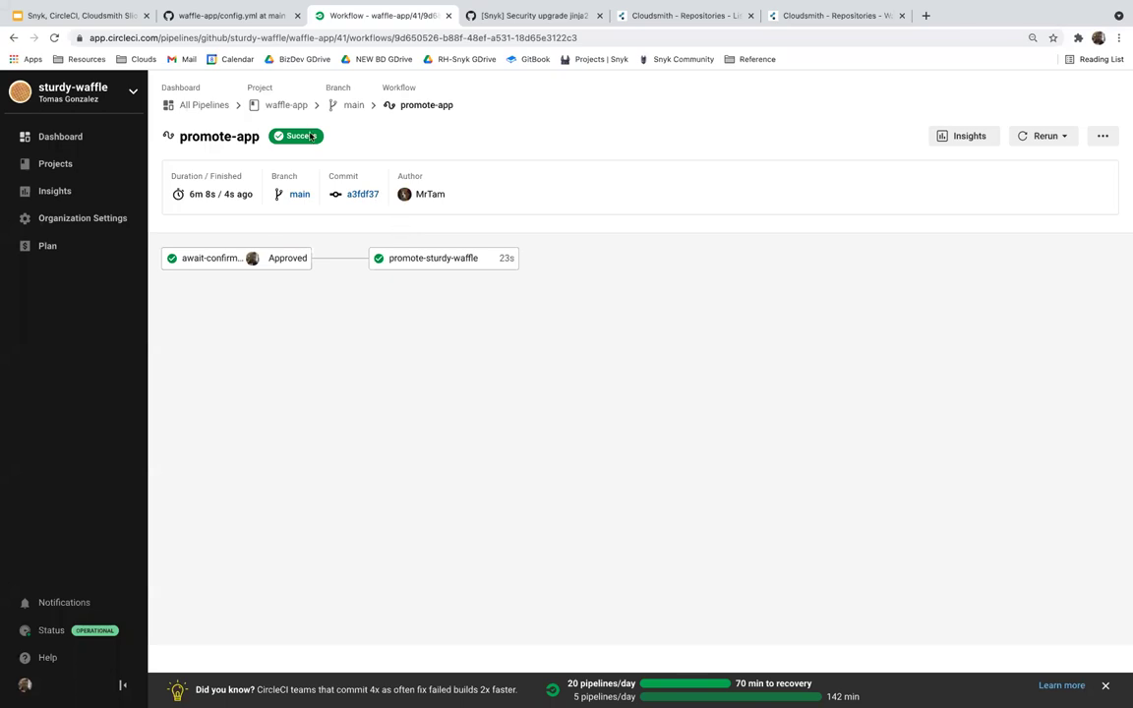
Switch to the Google Slides deck and present it from slide 7, the purple workflow diagram
click(105, 21)
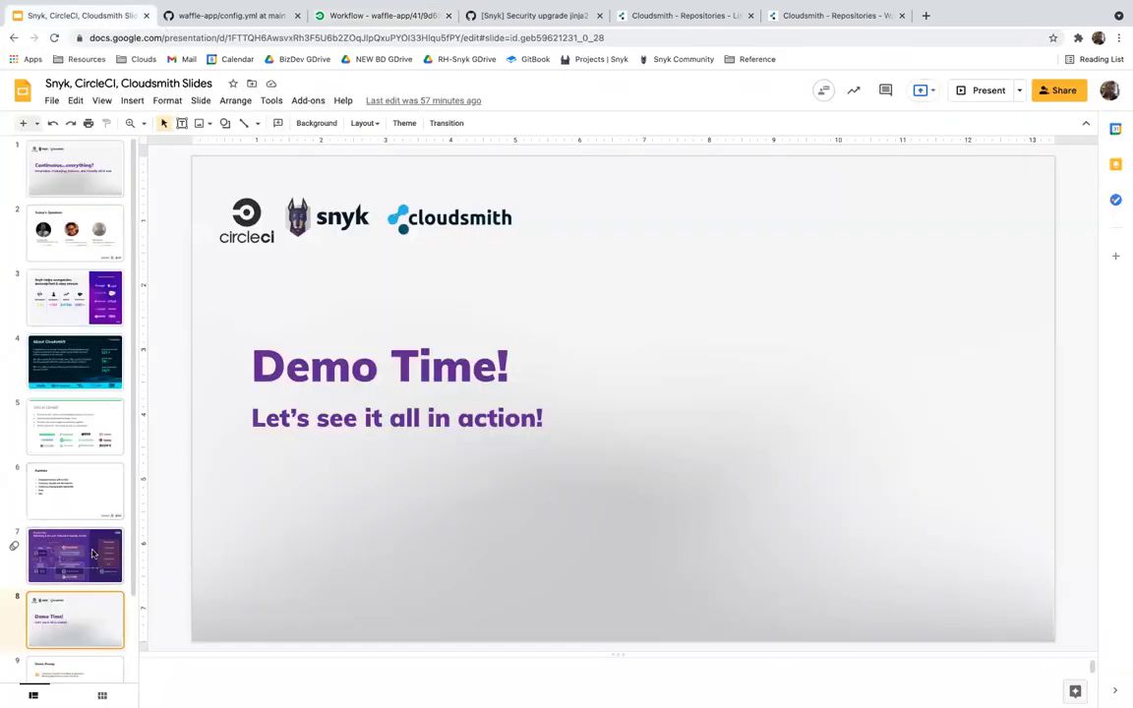
click(93, 553)
click(989, 91)
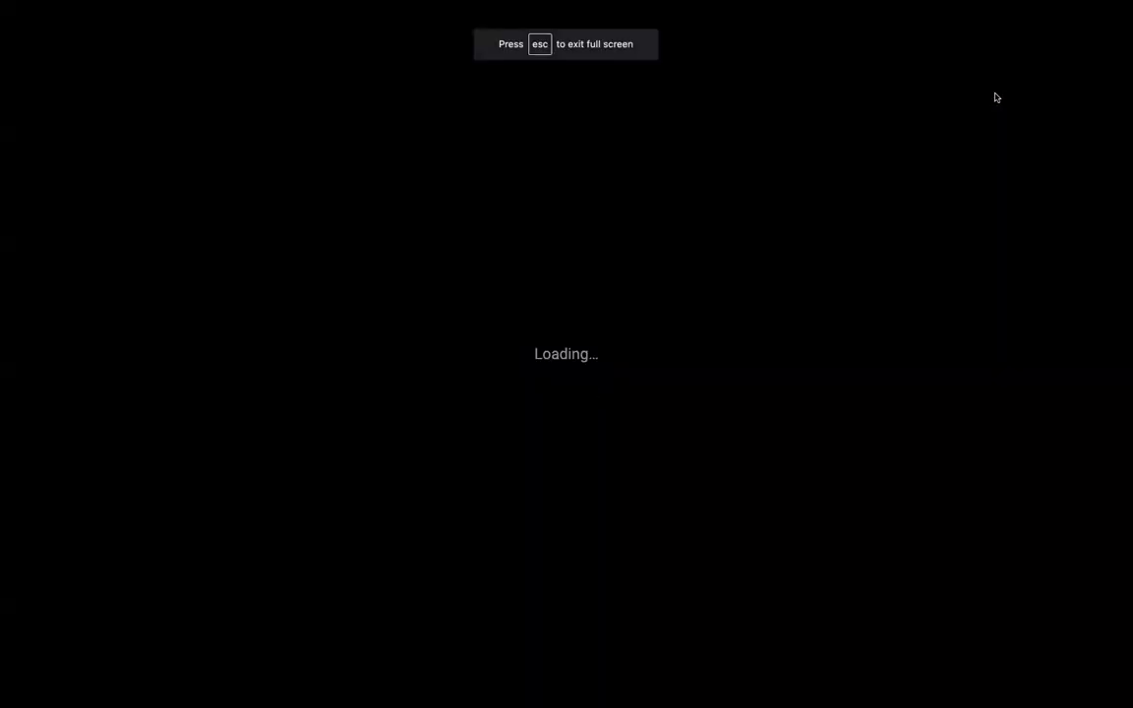